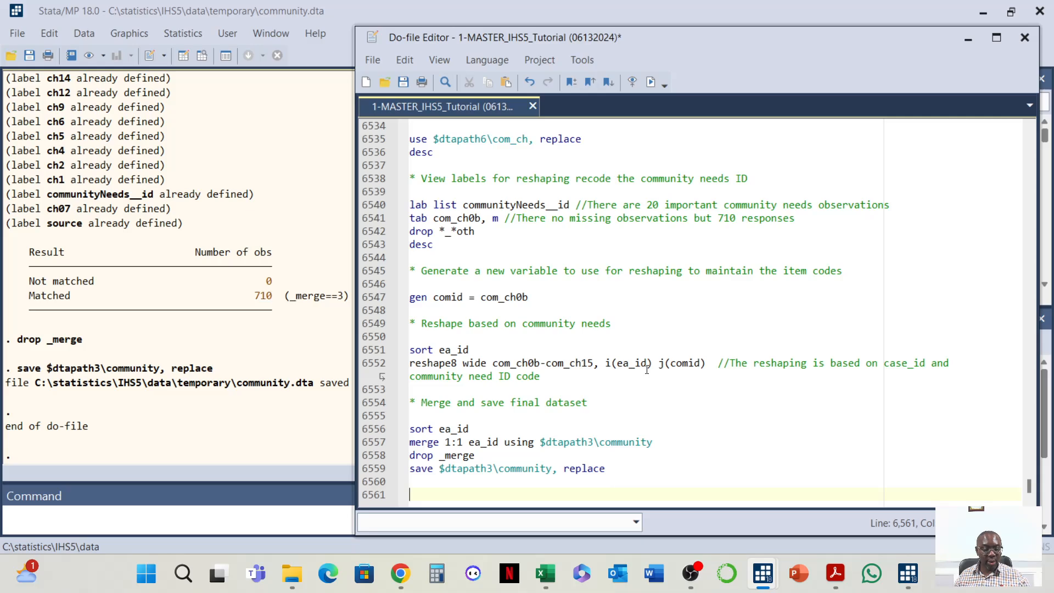
Run the Module CI header, use and describe commands to load the com_ci dataset and review its variables
{"action": "key", "text": "Page_Down"}
{"action": "scroll", "coordinate": [728, 304], "scroll_direction": "up", "scroll_amount": 4}
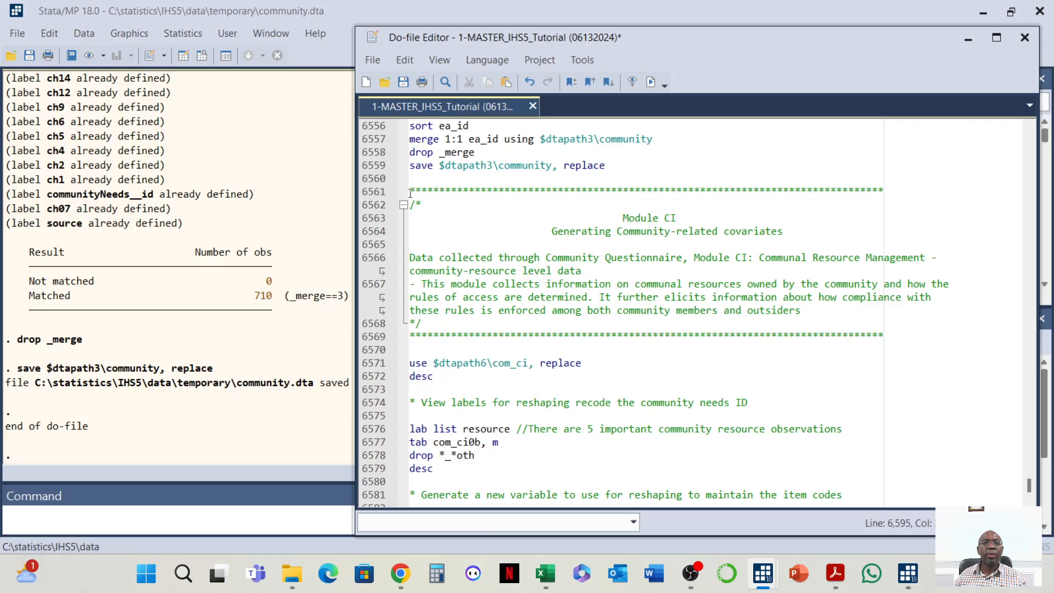
{"action": "left_click_drag", "start_coordinate": [409, 193], "coordinate": [567, 373]}
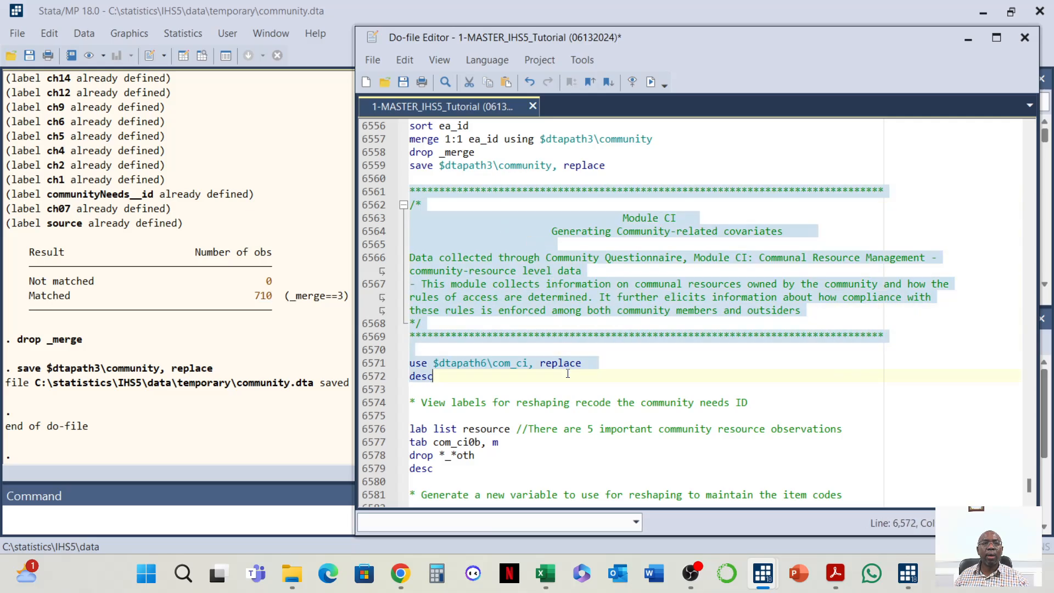
{"action": "left_click", "coordinate": [652, 82]}
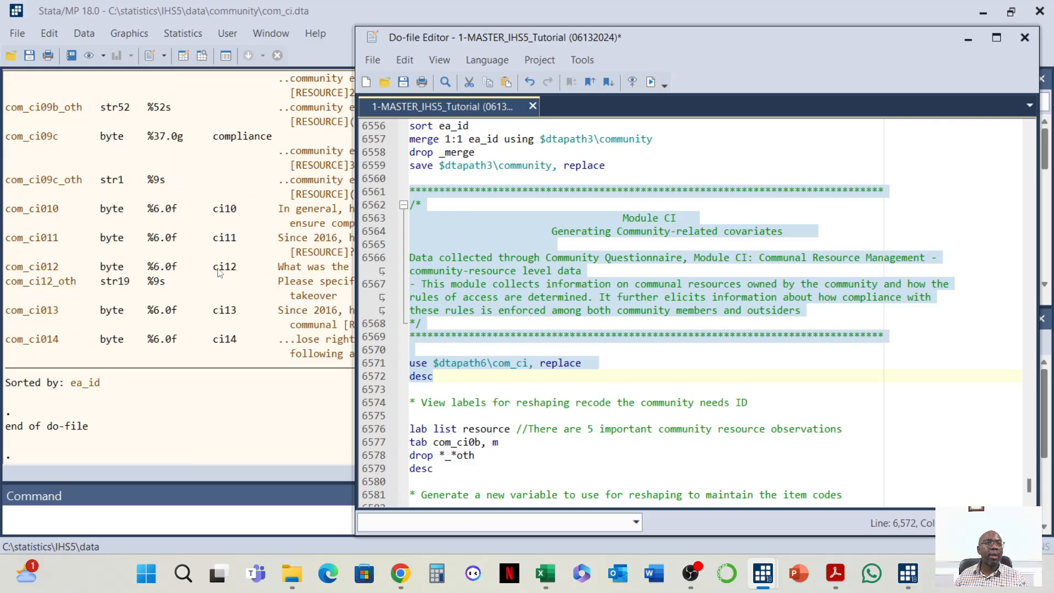
{"action": "scroll", "coordinate": [181, 307], "scroll_direction": "up", "scroll_amount": 15}
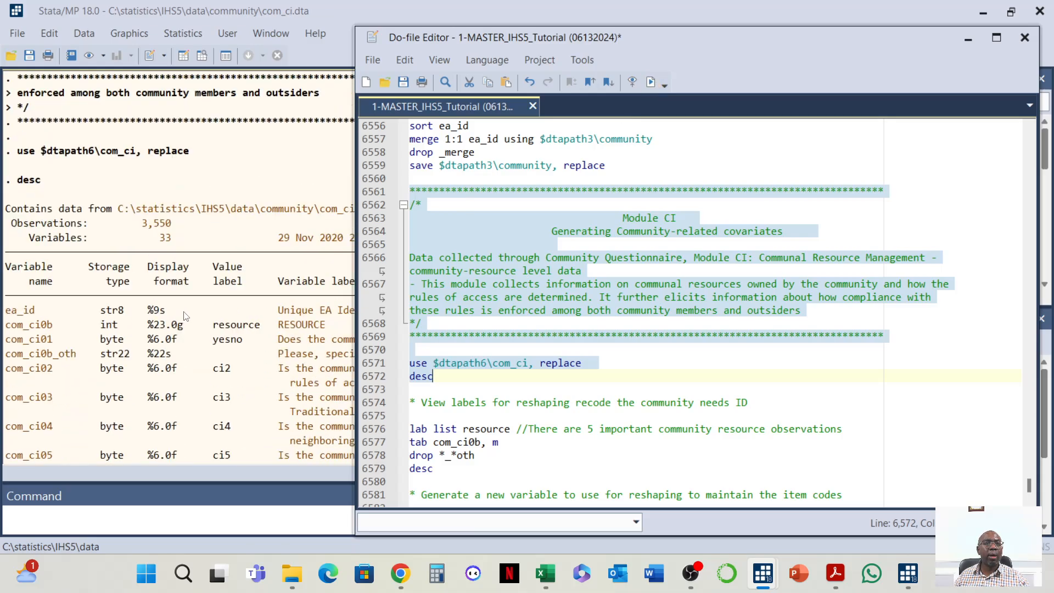
{"action": "scroll", "coordinate": [185, 316], "scroll_direction": "up", "scroll_amount": 1}
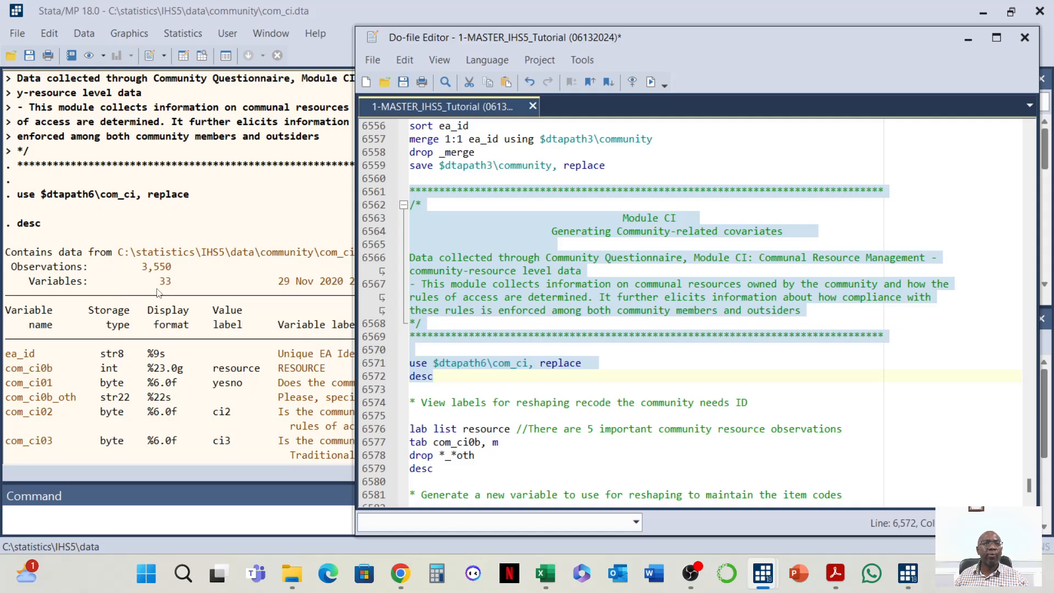
{"action": "scroll", "coordinate": [509, 351], "scroll_direction": "down", "scroll_amount": 3}
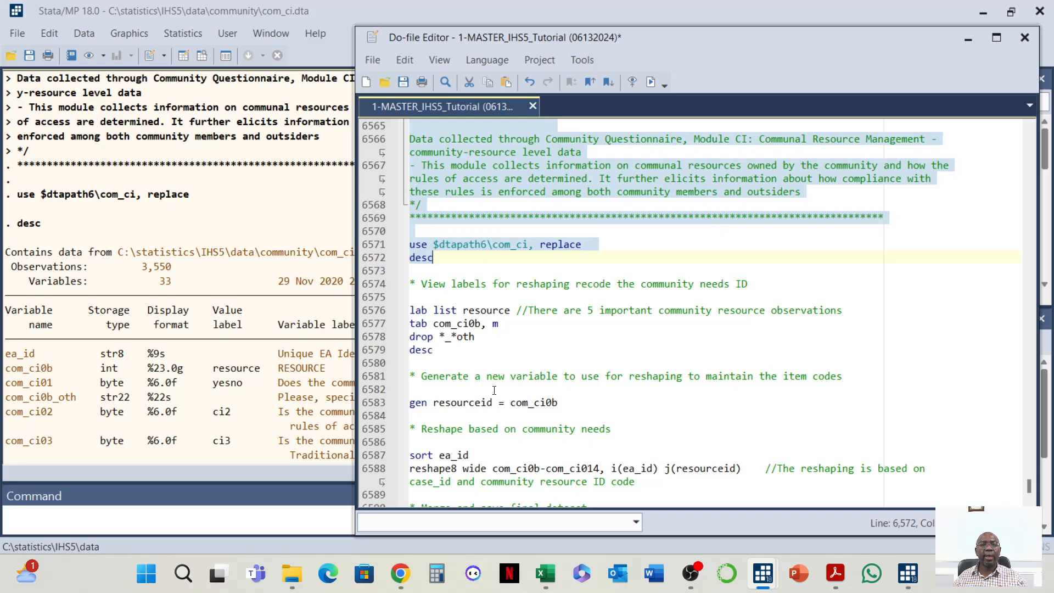
Run the label list, tabulation, drop of *_oth variables and describe commands for the com_ci resource codes
{"action": "left_click", "coordinate": [473, 350]}
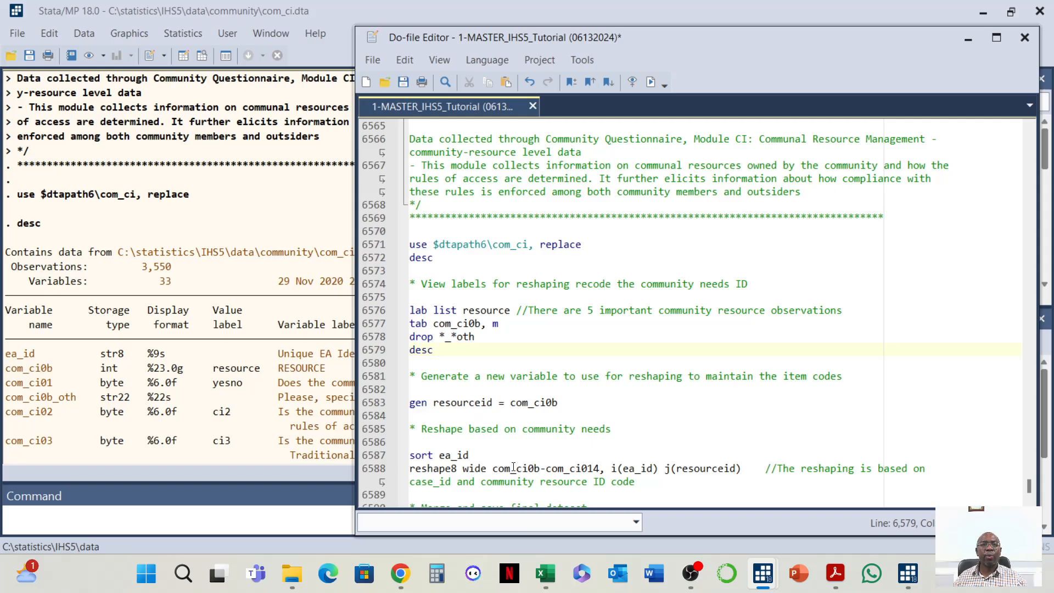
{"action": "scroll", "coordinate": [512, 463], "scroll_direction": "down", "scroll_amount": 1}
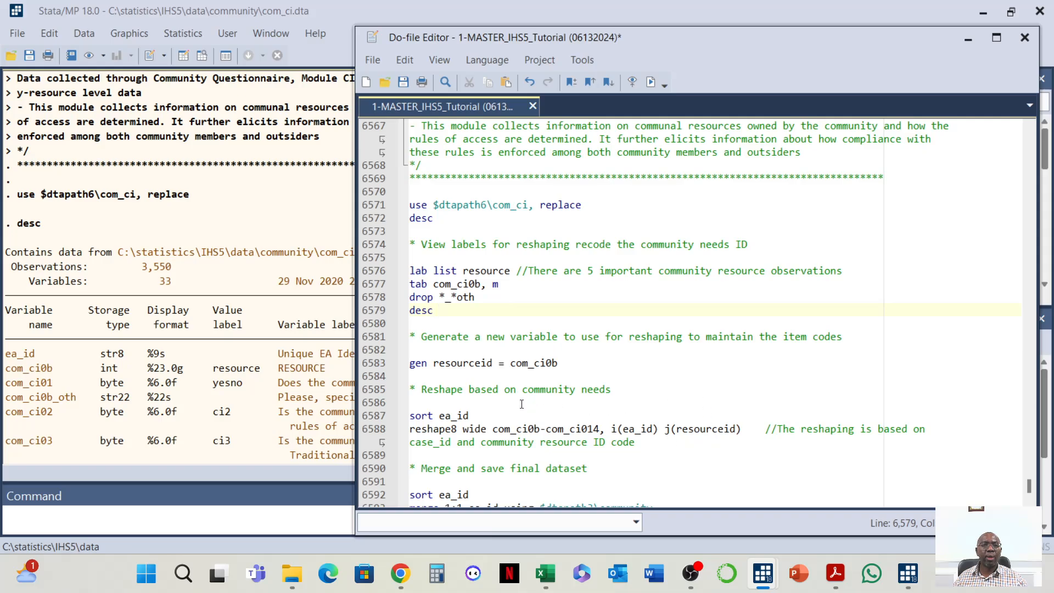
{"action": "left_click_drag", "start_coordinate": [411, 238], "coordinate": [784, 449]}
{"action": "left_click", "coordinate": [622, 353]}
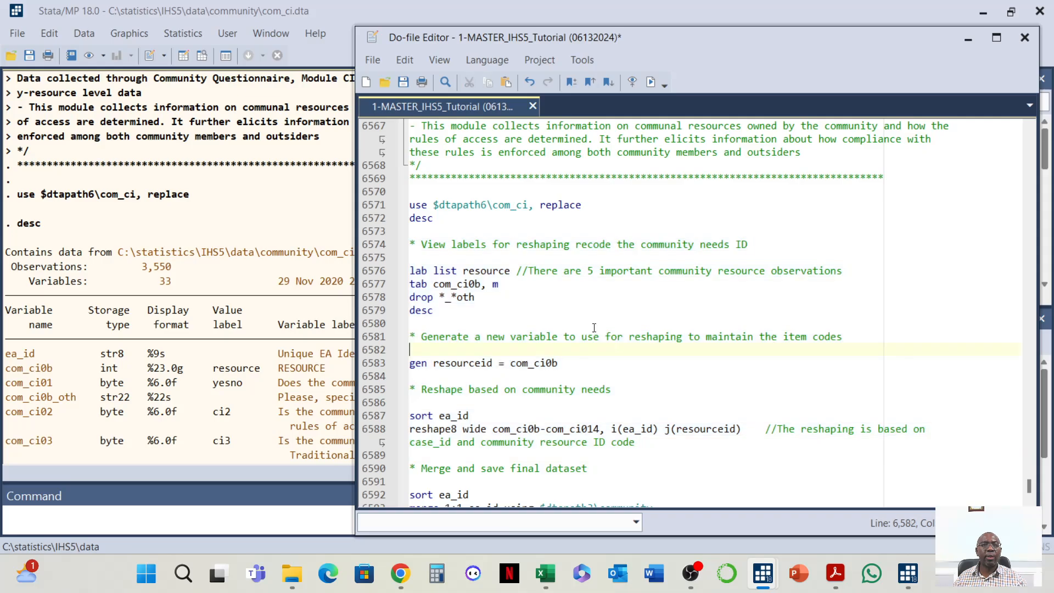
{"action": "left_click_drag", "start_coordinate": [411, 240], "coordinate": [440, 310]}
{"action": "left_click", "coordinate": [650, 82]}
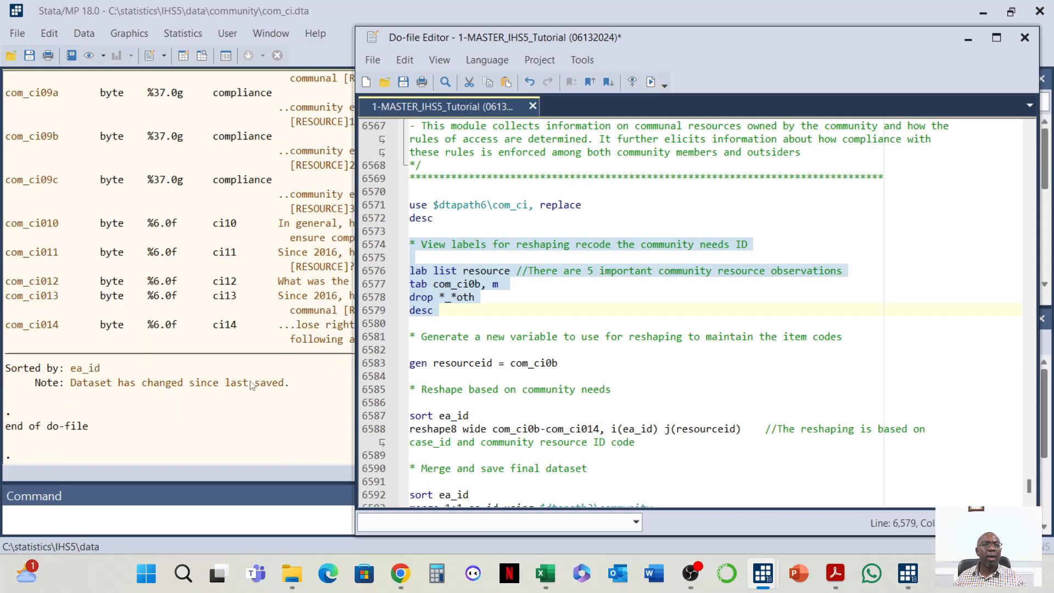
{"action": "scroll", "coordinate": [268, 402], "scroll_direction": "up", "scroll_amount": 2}
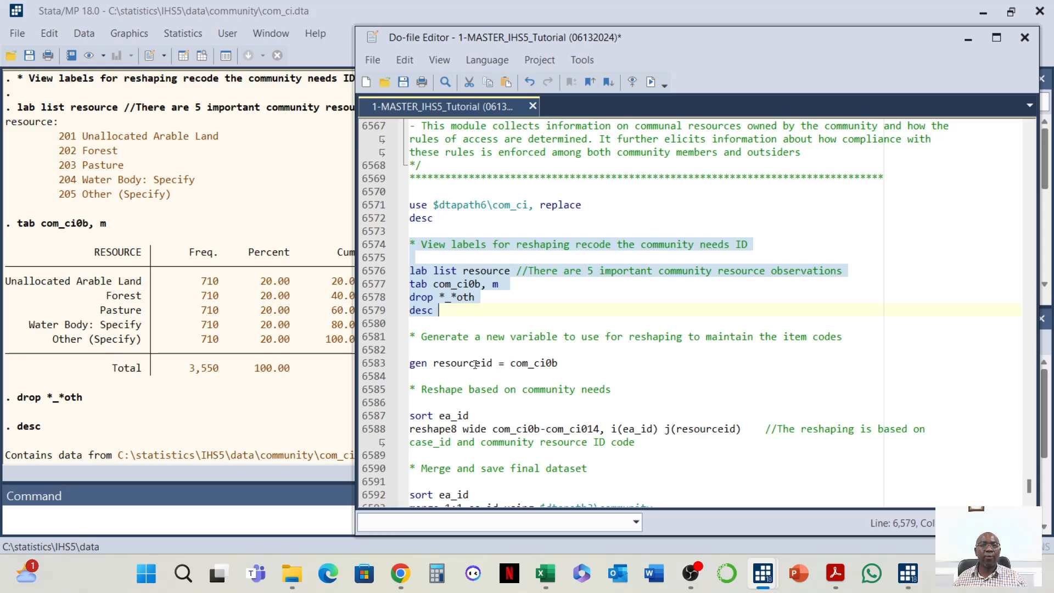
{"action": "scroll", "coordinate": [467, 379], "scroll_direction": "down", "scroll_amount": 1}
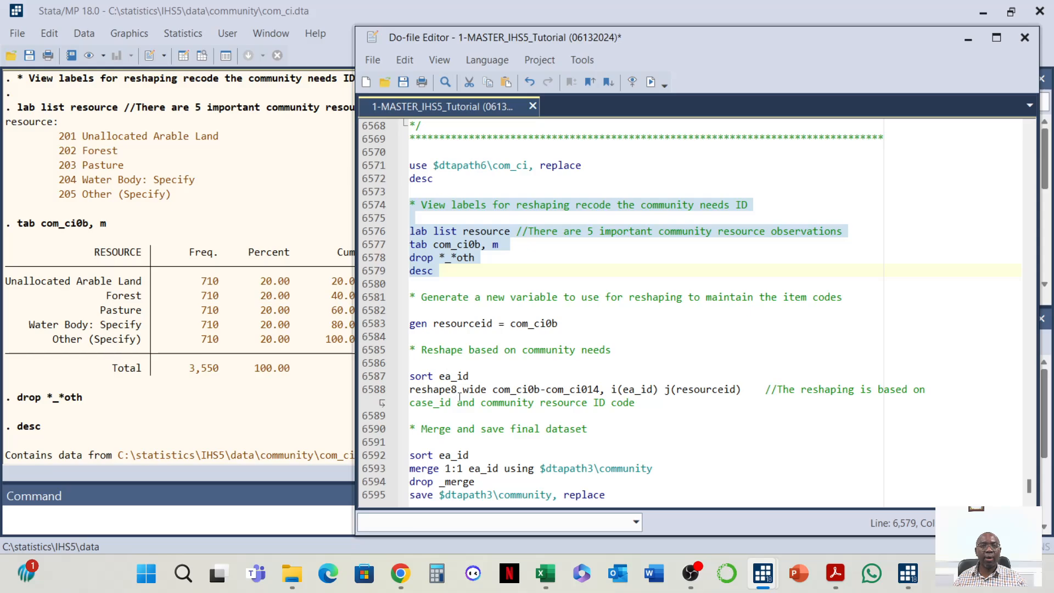
Run the resourceid generation, sort and reshape8 wide commands, then browse the reshaped data in the Data Editor
{"action": "left_click_drag", "start_coordinate": [412, 296], "coordinate": [738, 401]}
{"action": "key", "text": "ctrl+d"}
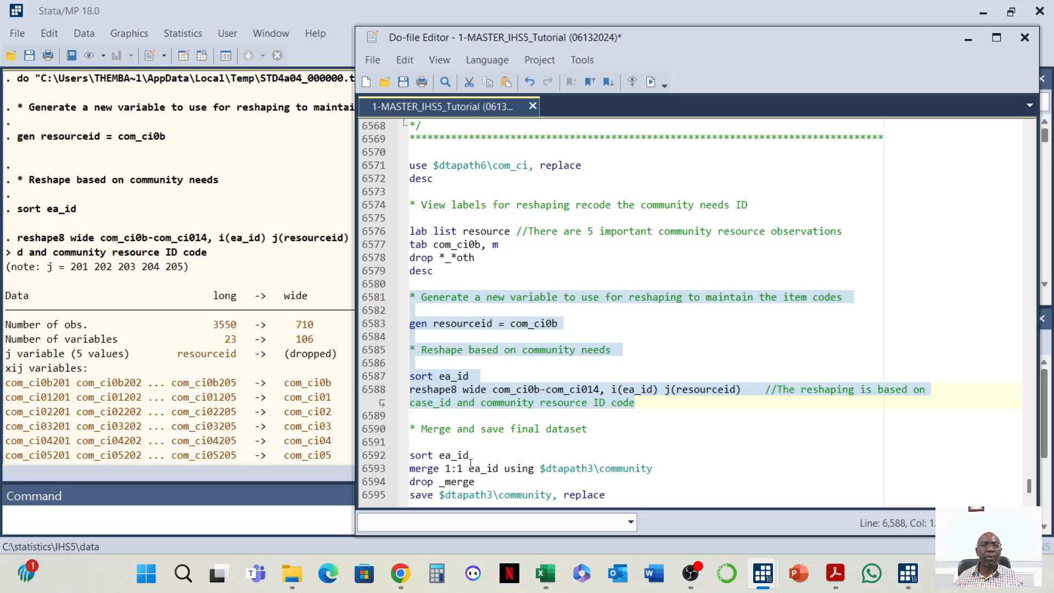
{"action": "left_click", "coordinate": [185, 56]}
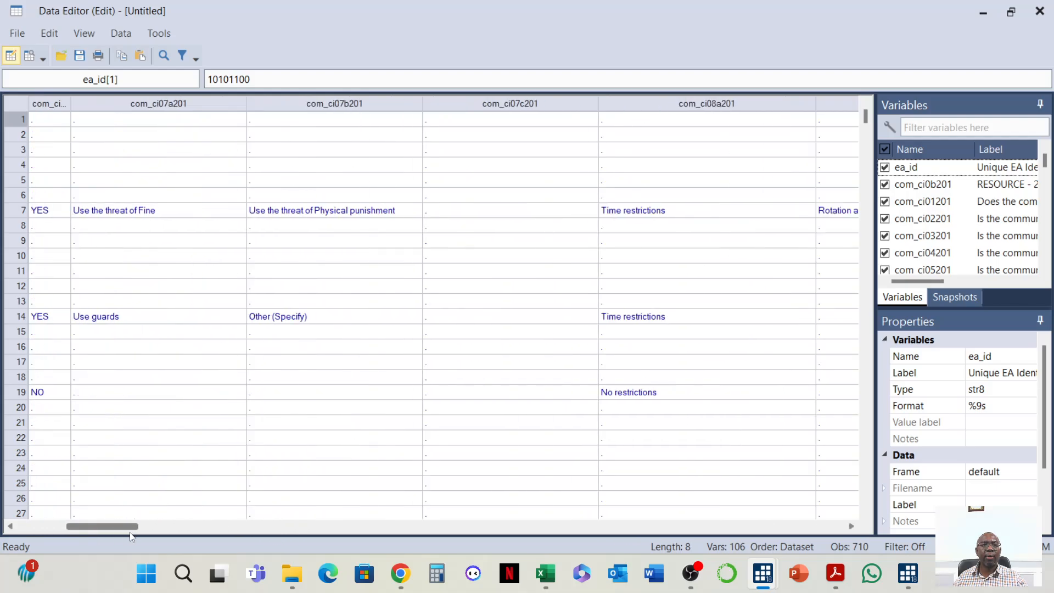
{"action": "left_click_drag", "start_coordinate": [85, 527], "coordinate": [209, 555]}
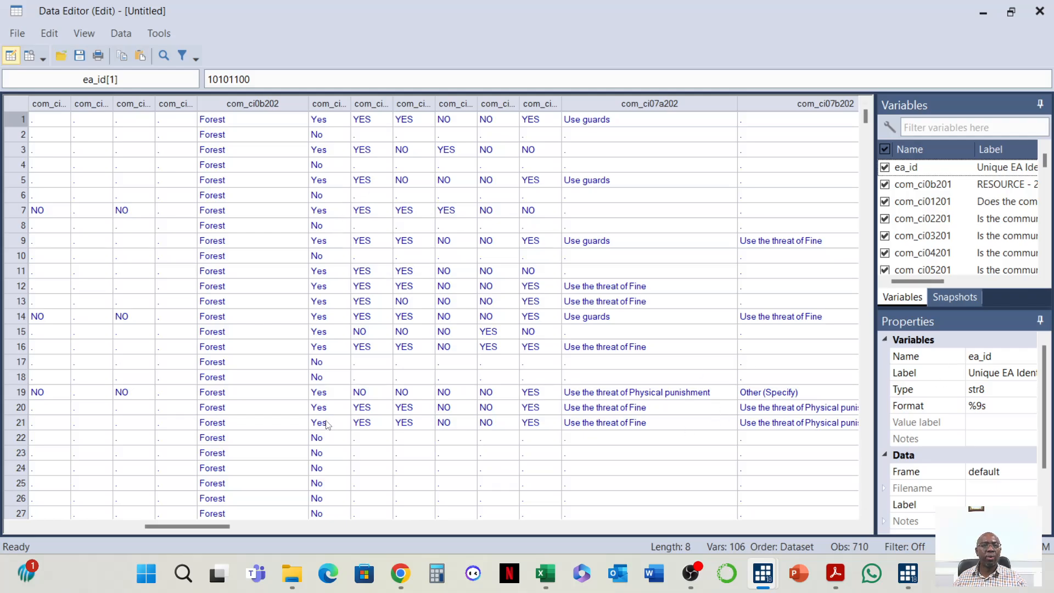
{"action": "left_click_drag", "start_coordinate": [214, 527], "coordinate": [55, 526]}
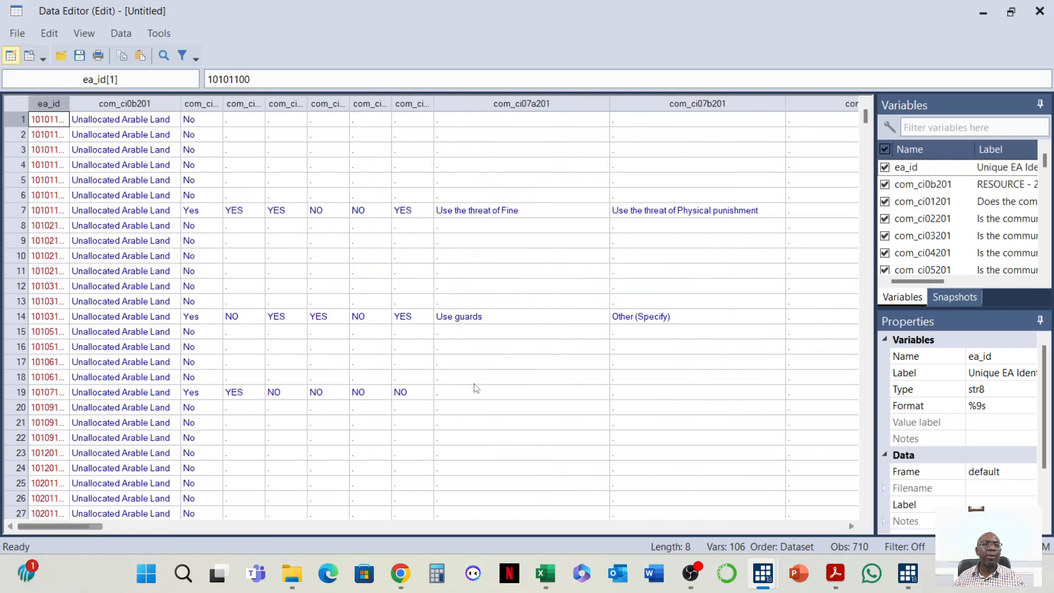
{"action": "left_click", "coordinate": [1040, 13]}
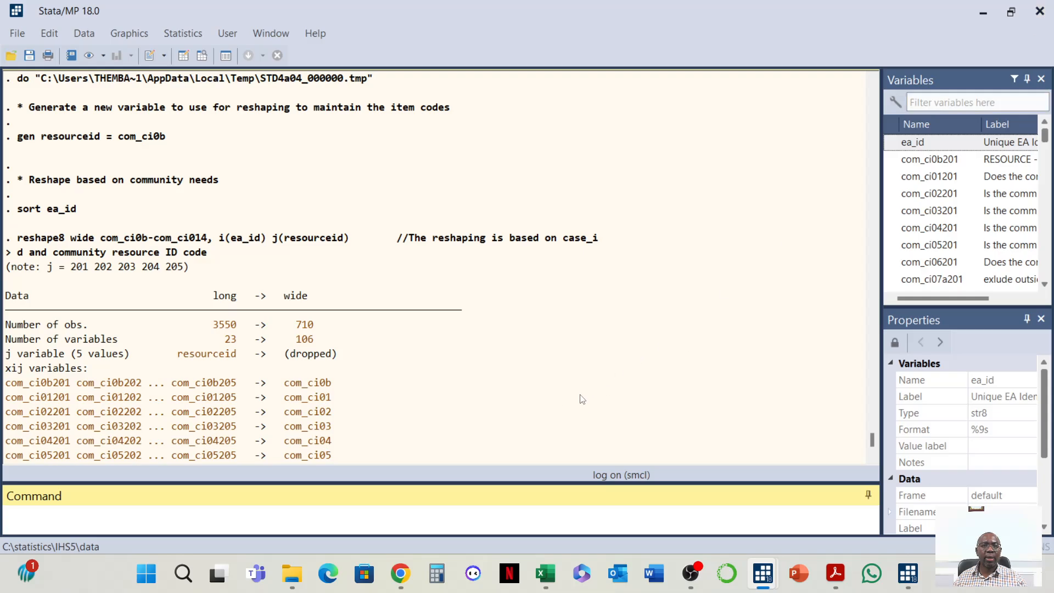
Run the sort, merge 1:1 on ea_id, drop _merge and save commands for the community dataset
{"action": "mouse_move", "coordinate": [765, 584]}
{"action": "left_click", "coordinate": [817, 513]}
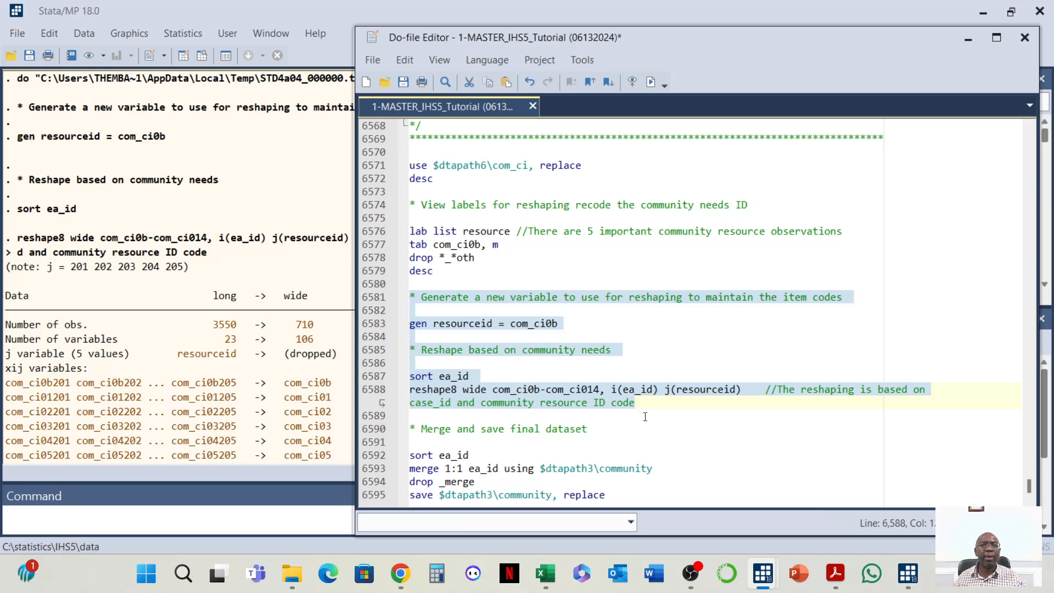
{"action": "left_click_drag", "start_coordinate": [410, 429], "coordinate": [682, 493]}
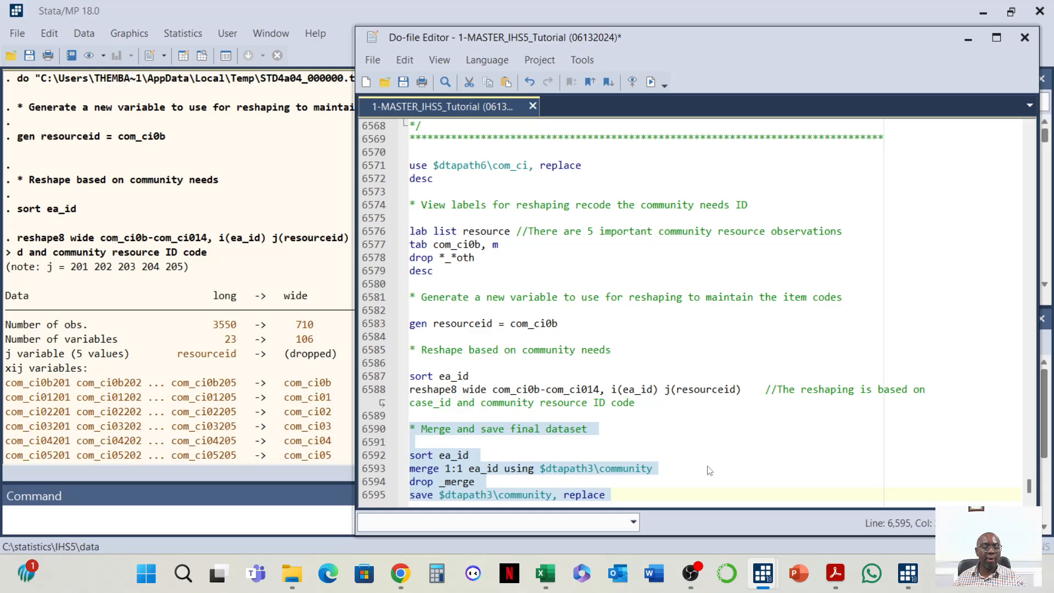
{"action": "left_click", "coordinate": [651, 81]}
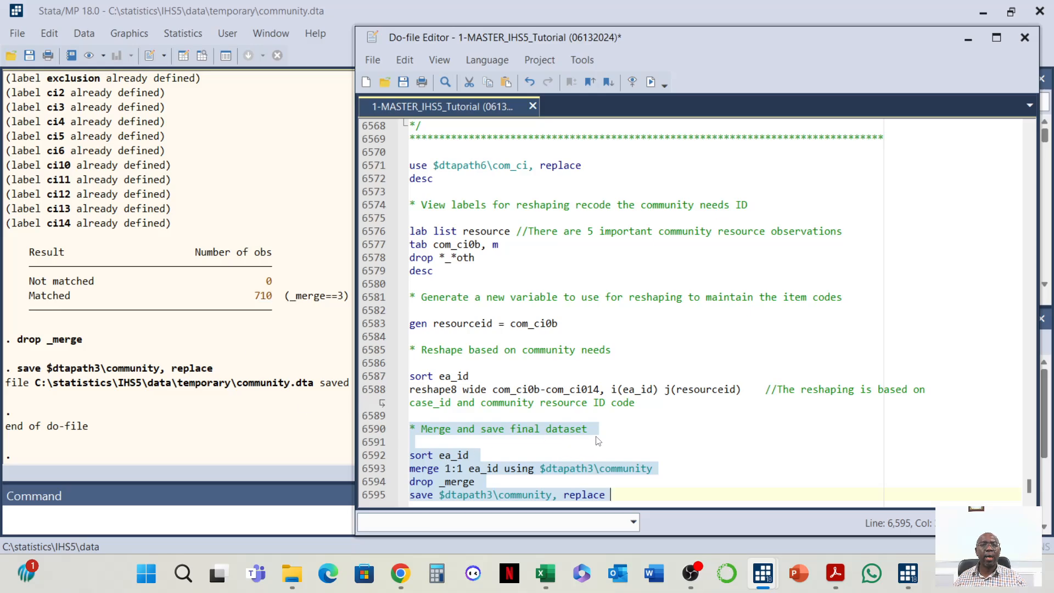
Add two blank lines after the save command and paste the Module CJ code block below them
{"action": "left_click", "coordinate": [658, 494]}
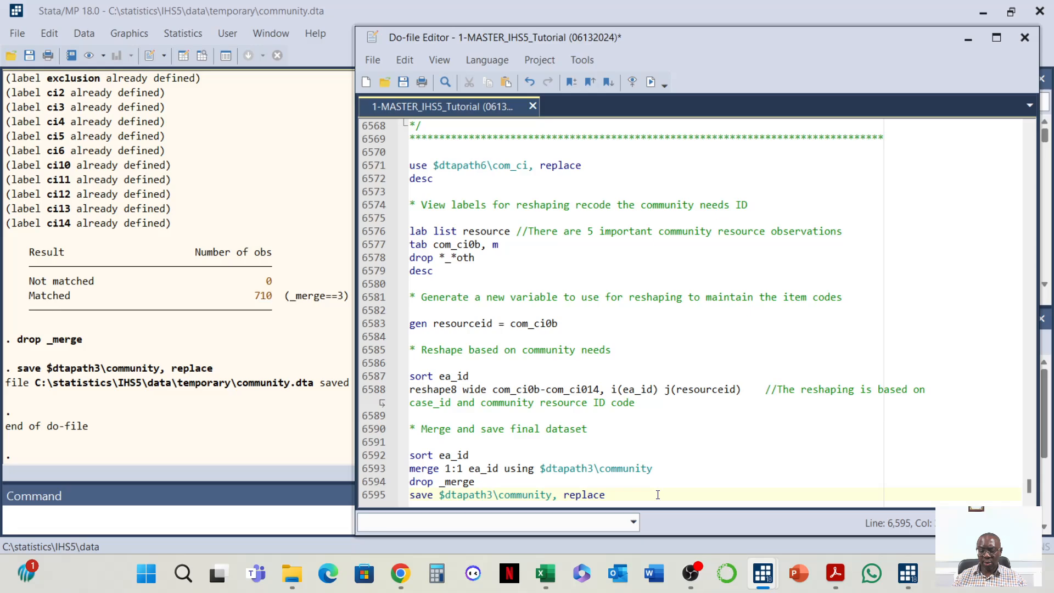
{"action": "key", "text": "Return"}
{"action": "key", "text": "Return"}
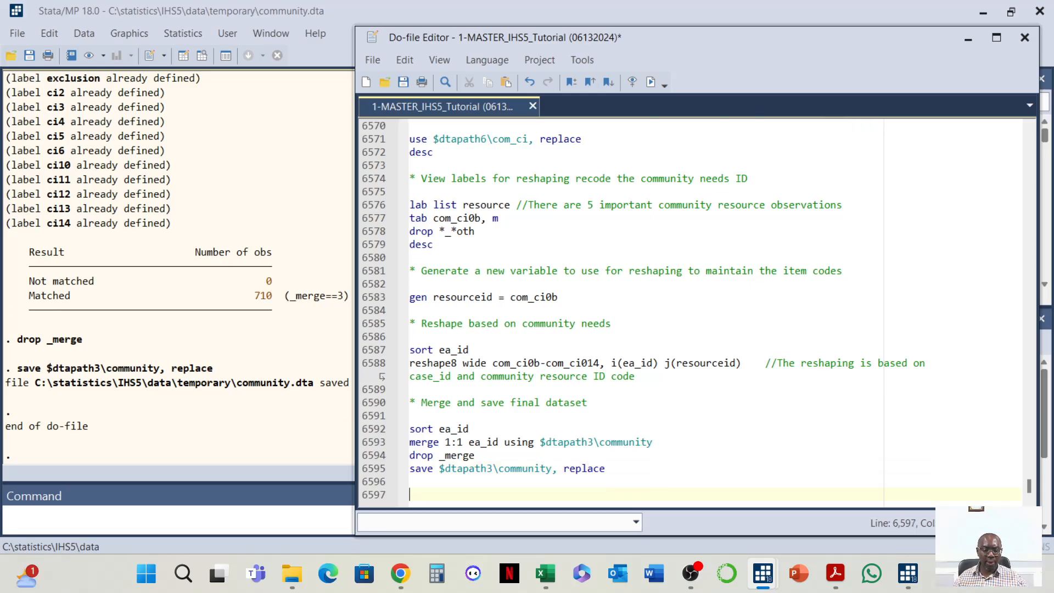
{"action": "key", "text": "alt+Tab"}
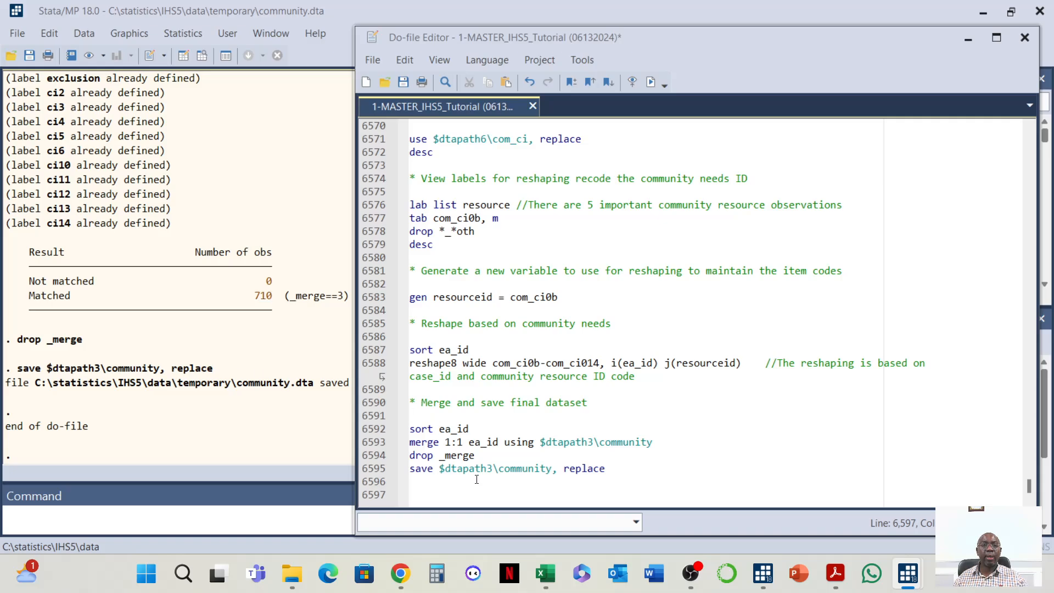
{"action": "left_click", "coordinate": [440, 493]}
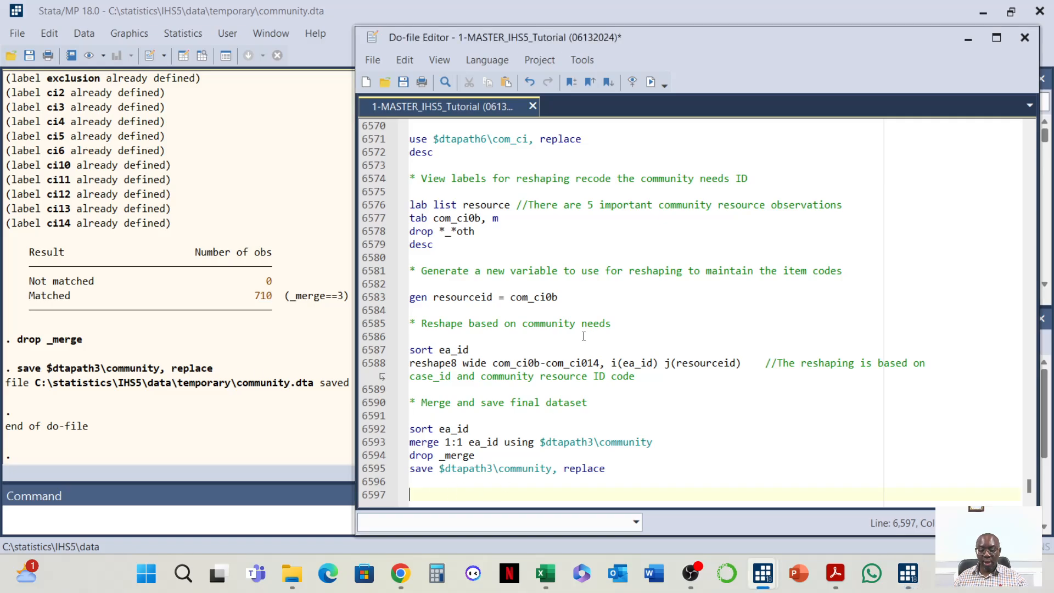
{"action": "key", "text": "ctrl+v"}
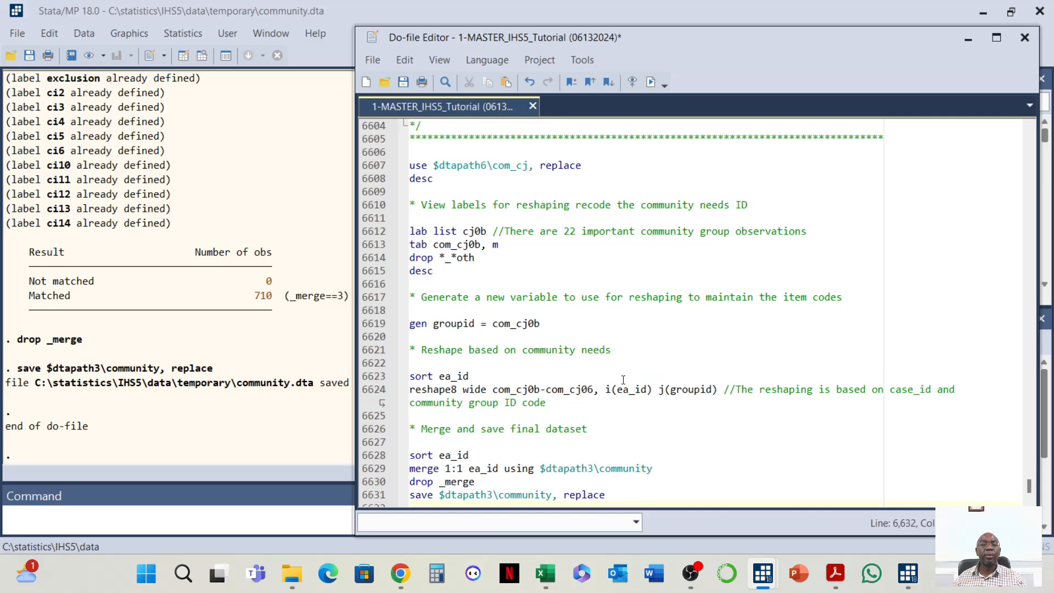
Run the Module CJ header, use and describe commands to load the com_cj dataset
{"action": "scroll", "coordinate": [655, 342], "scroll_direction": "up", "scroll_amount": 5}
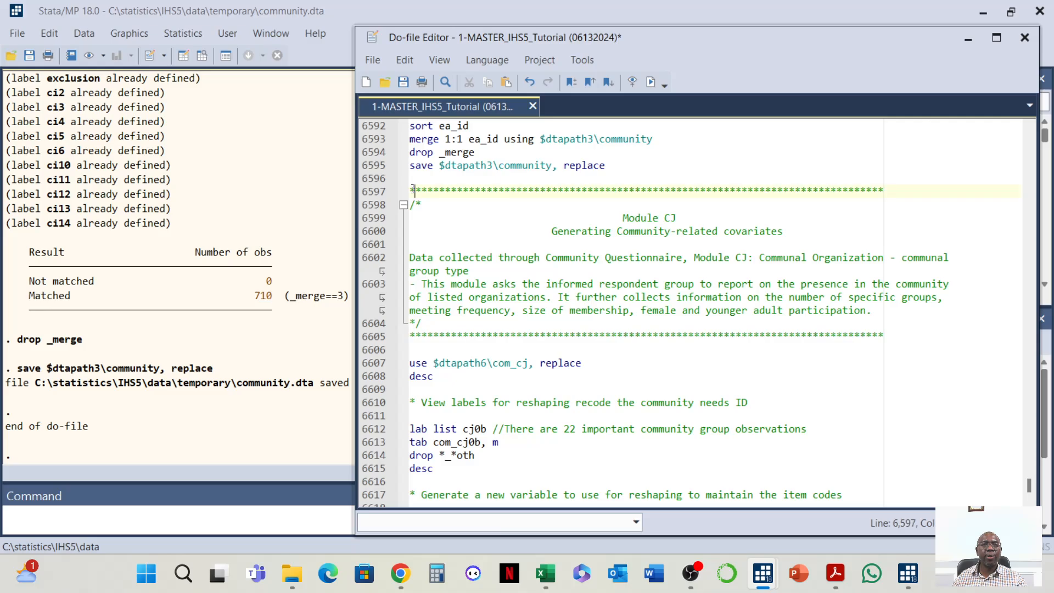
{"action": "left_click_drag", "start_coordinate": [412, 189], "coordinate": [456, 218]}
{"action": "left_click_drag", "start_coordinate": [412, 191], "coordinate": [555, 373]}
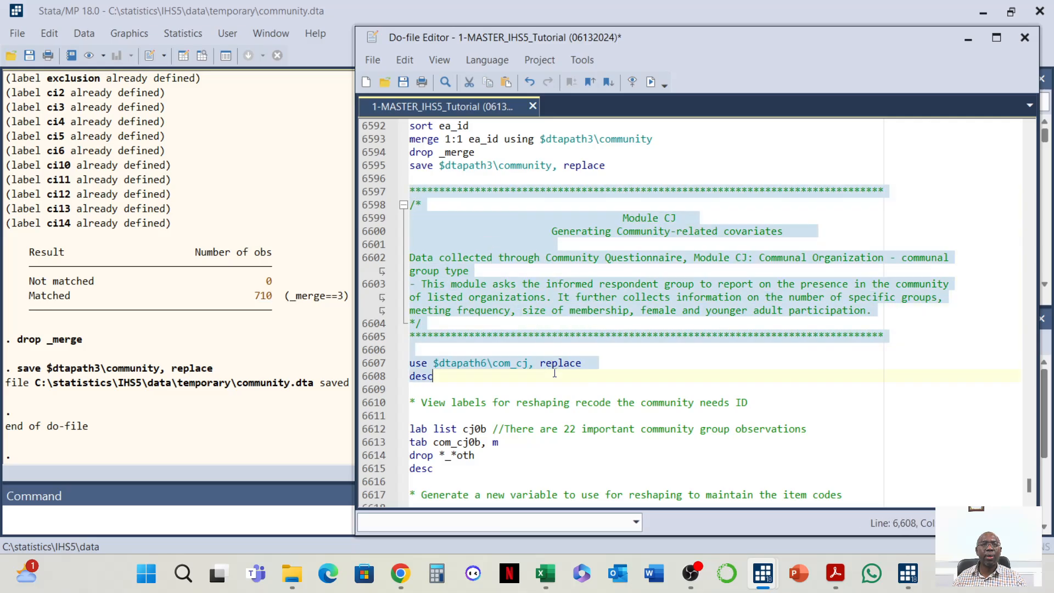
{"action": "left_click", "coordinate": [651, 85]}
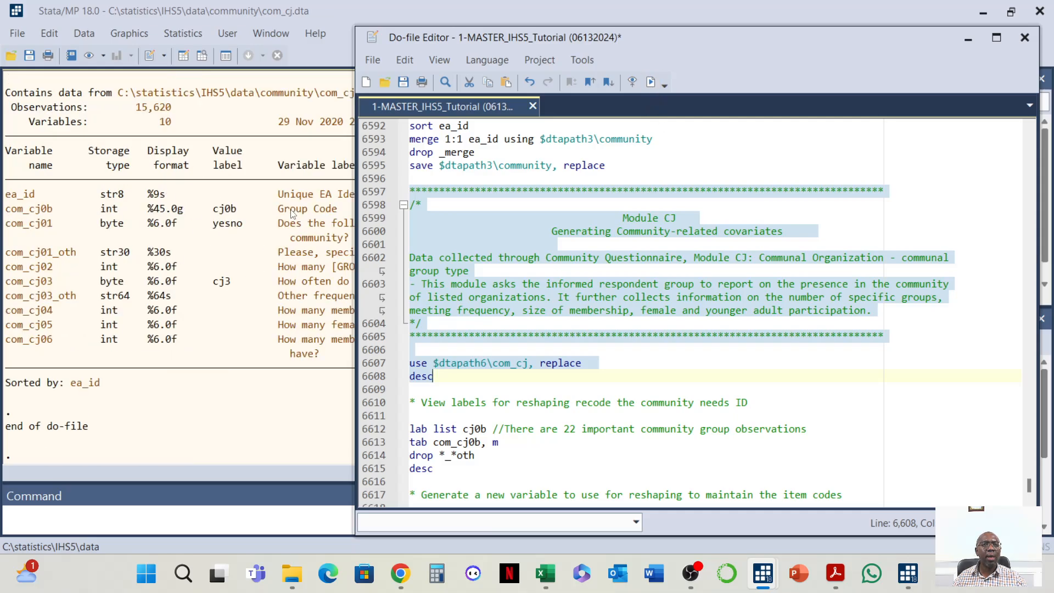
{"action": "left_click", "coordinate": [126, 258]}
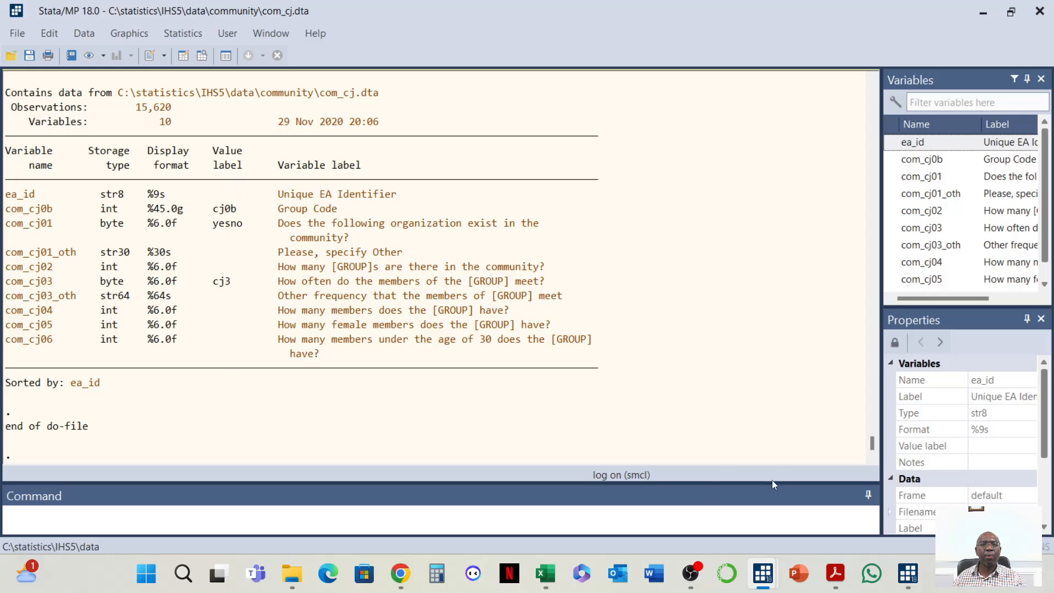
{"action": "mouse_move", "coordinate": [762, 571]}
{"action": "left_click", "coordinate": [835, 488]}
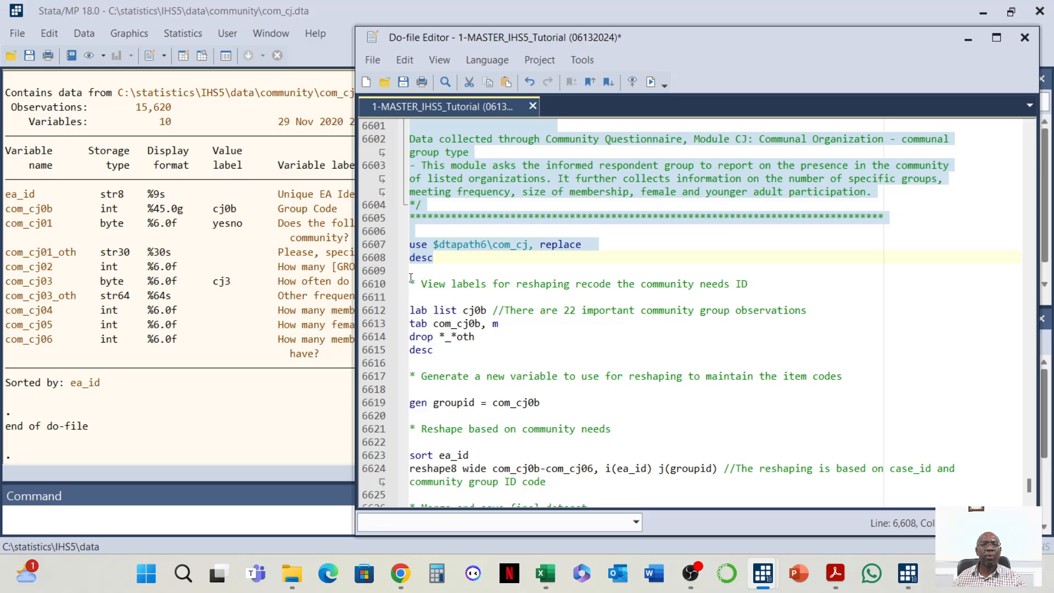
Run the cj0b label list, tabulation, drop and describe commands, and review the group code tabulation output
{"action": "left_click_drag", "start_coordinate": [410, 277], "coordinate": [571, 354]}
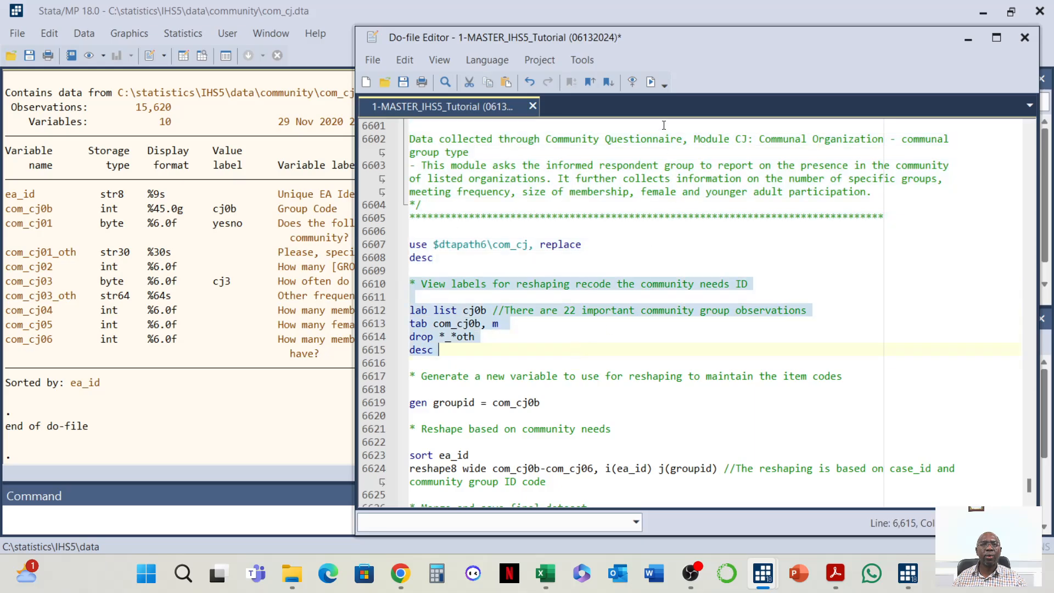
{"action": "left_click", "coordinate": [650, 82]}
{"action": "left_click", "coordinate": [274, 346]}
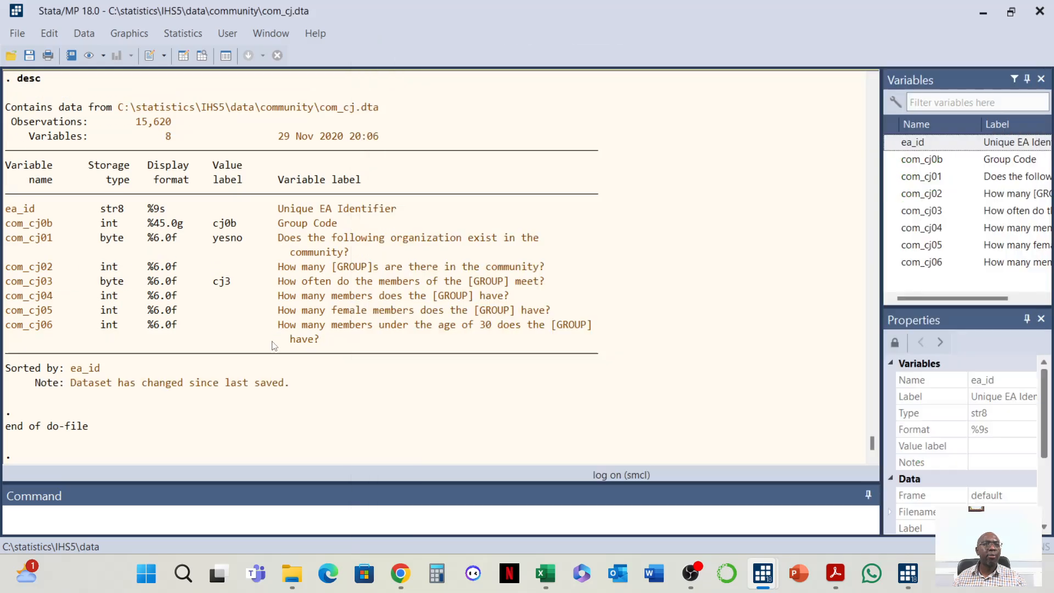
{"action": "scroll", "coordinate": [274, 346], "scroll_direction": "up", "scroll_amount": 9}
{"action": "scroll", "coordinate": [278, 352], "scroll_direction": "up", "scroll_amount": 2}
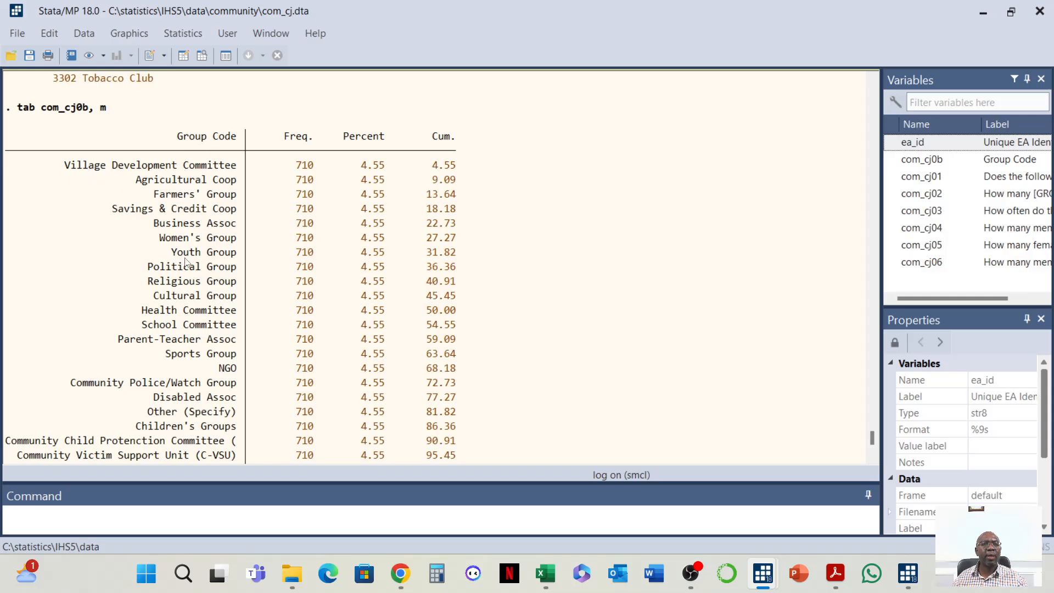
{"action": "scroll", "coordinate": [165, 337], "scroll_direction": "down", "scroll_amount": 1}
{"action": "scroll", "coordinate": [165, 338], "scroll_direction": "down", "scroll_amount": 2}
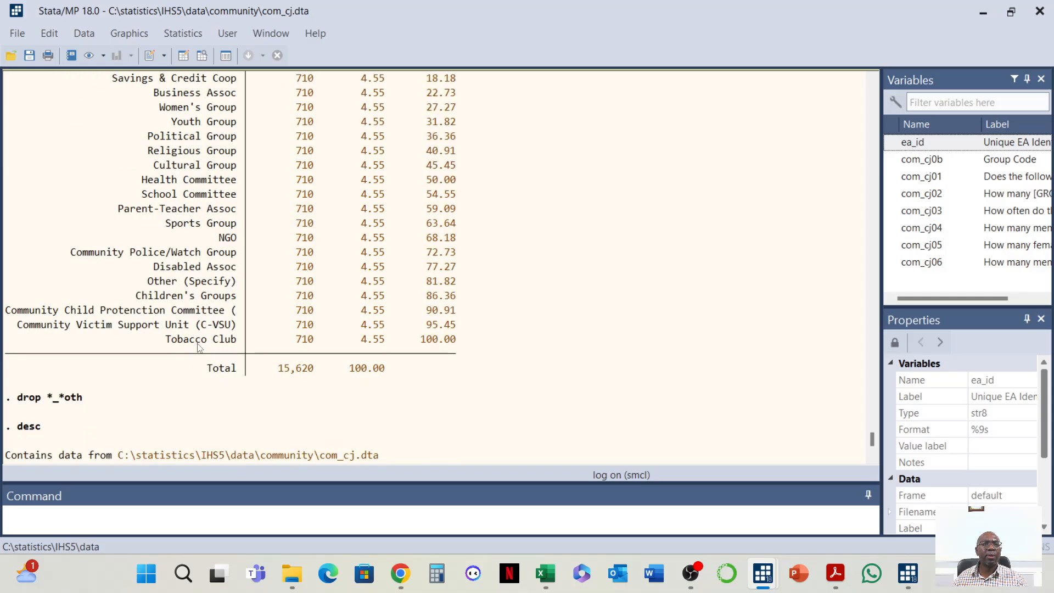
{"action": "scroll", "coordinate": [271, 360], "scroll_direction": "up", "scroll_amount": 3}
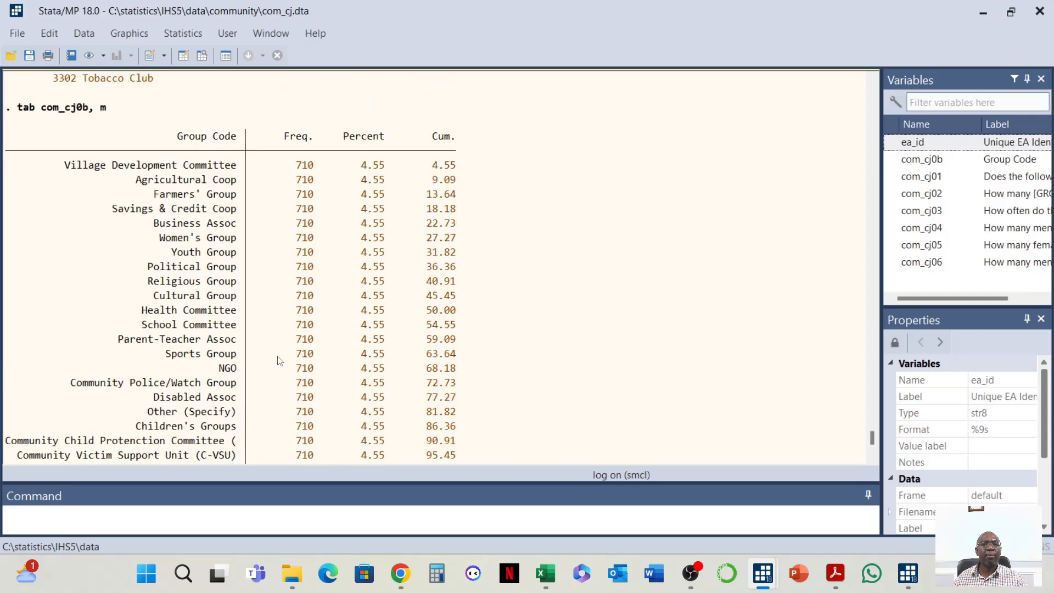
{"action": "scroll", "coordinate": [274, 358], "scroll_direction": "down", "scroll_amount": 1}
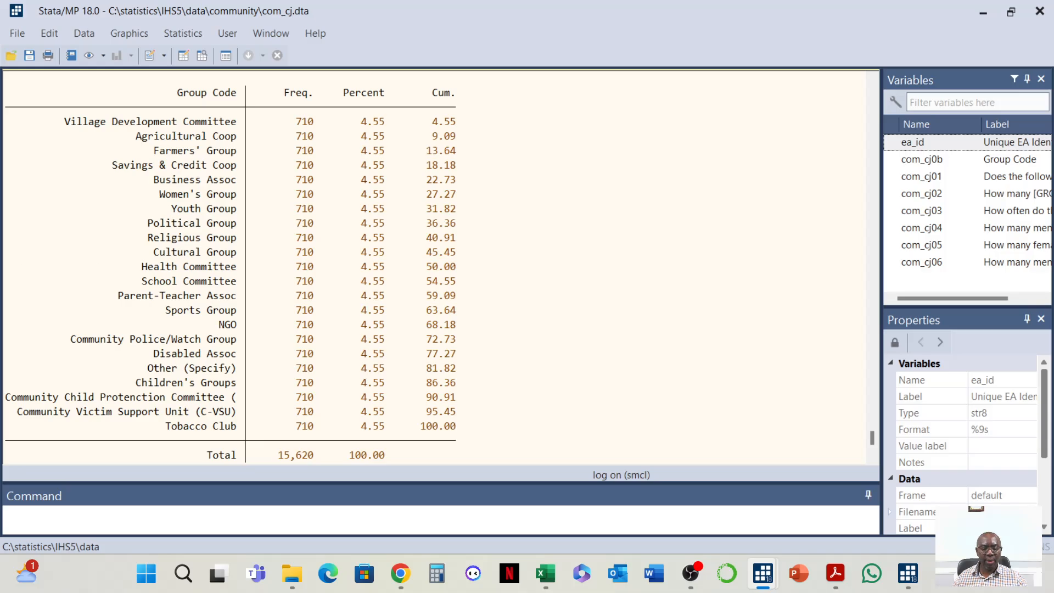
Run the gen groupid, sort and reshape8 wide commands to reshape the com_cj data by ea_id and groupid
{"action": "mouse_move", "coordinate": [776, 581]}
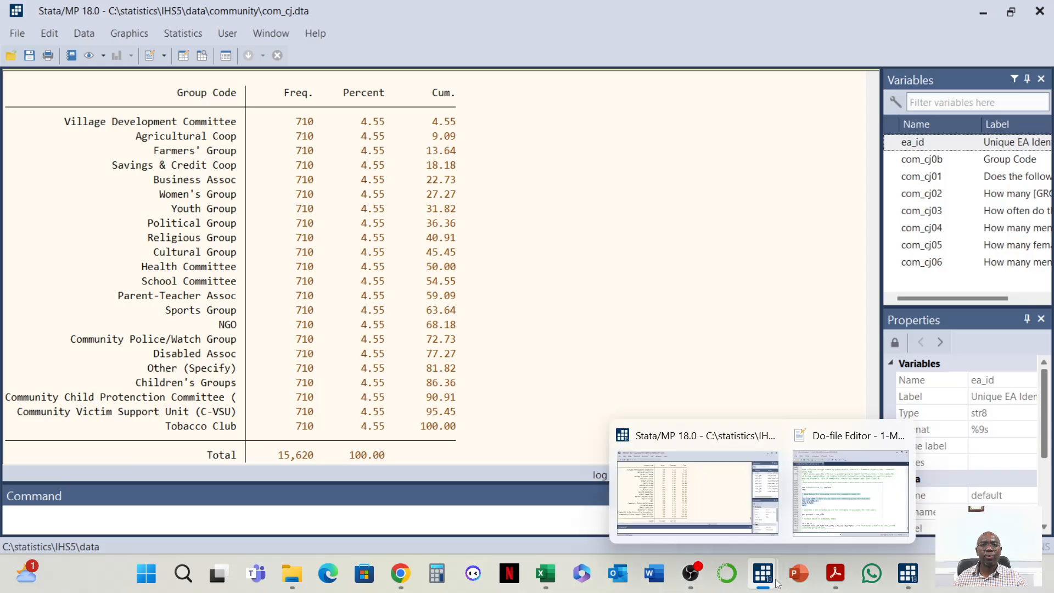
{"action": "left_click", "coordinate": [838, 479]}
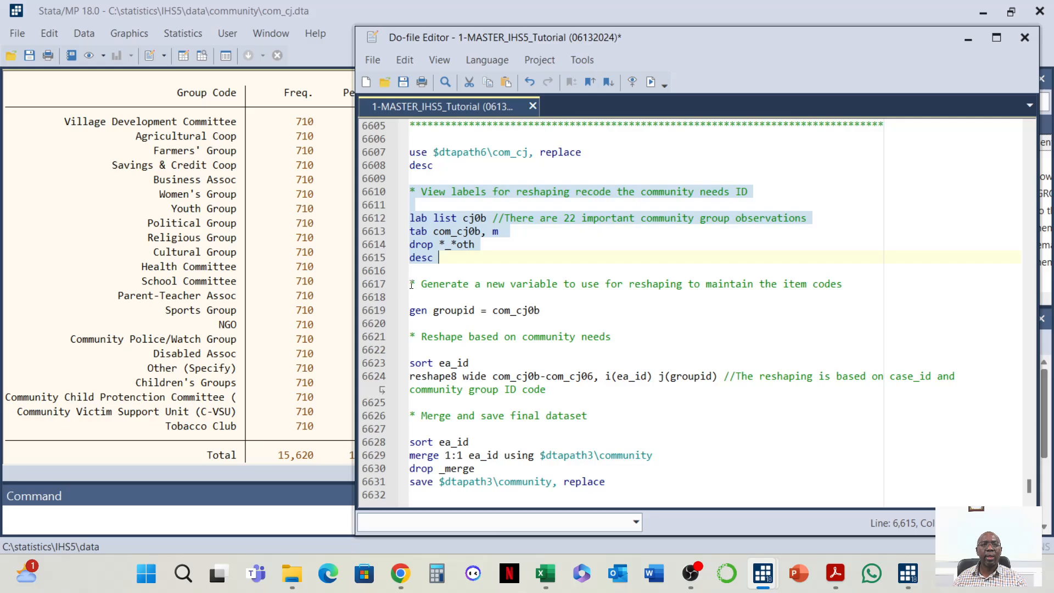
{"action": "left_click_drag", "start_coordinate": [411, 284], "coordinate": [724, 387]}
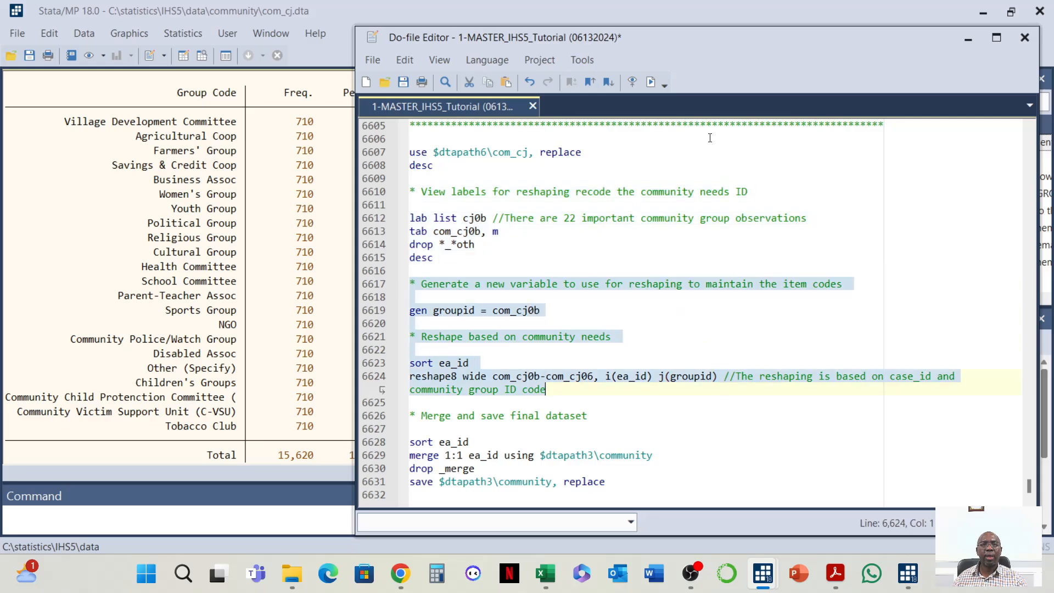
{"action": "left_click", "coordinate": [652, 81]}
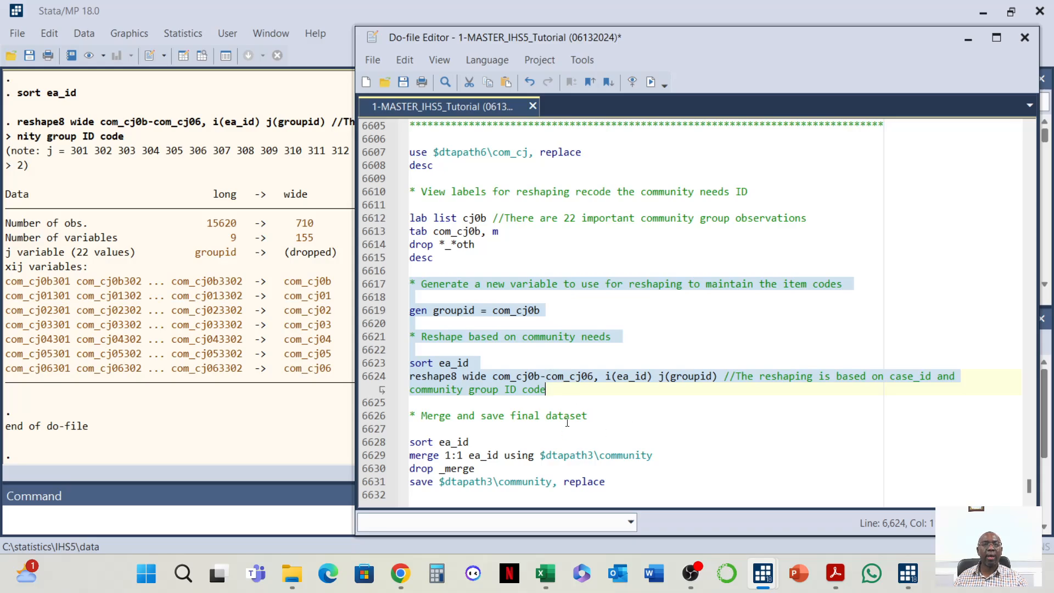
Open the reshaped com_cj data in the Data Editor to inspect it, then close the editor
{"action": "left_click", "coordinate": [185, 60]}
{"action": "key", "text": "ctrl+8"}
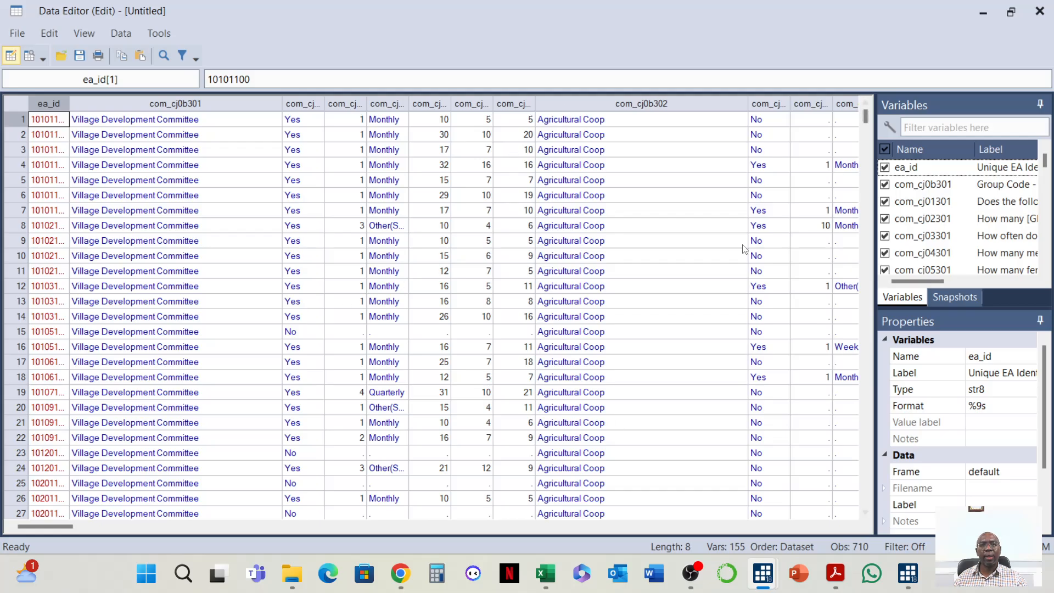
{"action": "left_click", "coordinate": [1038, 12]}
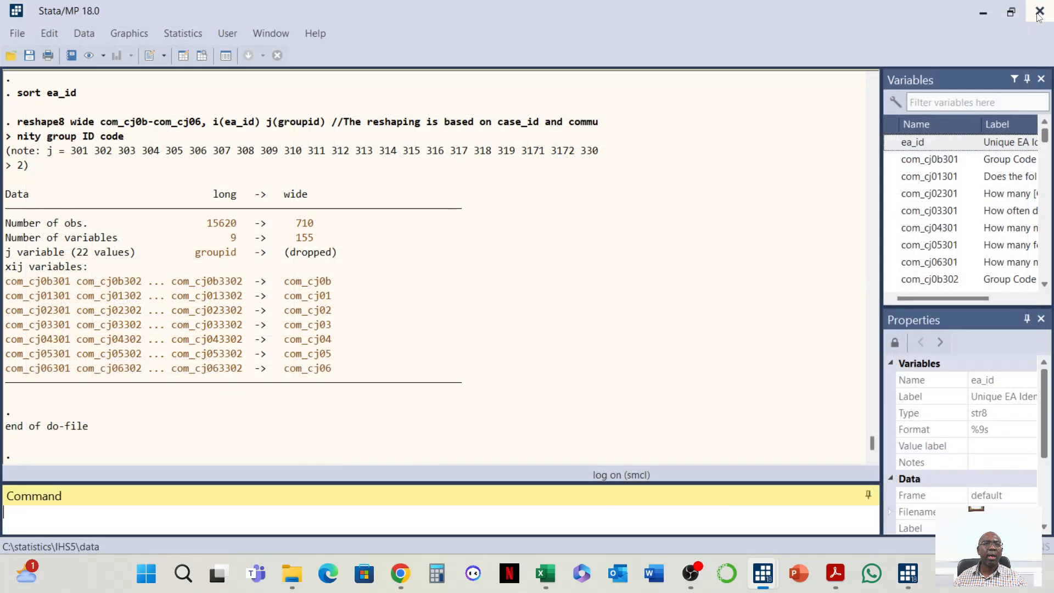
Run the Module CJ sort, merge 1:1 on ea_id, drop _merge and save commands for the community dataset
{"action": "mouse_move", "coordinate": [767, 577]}
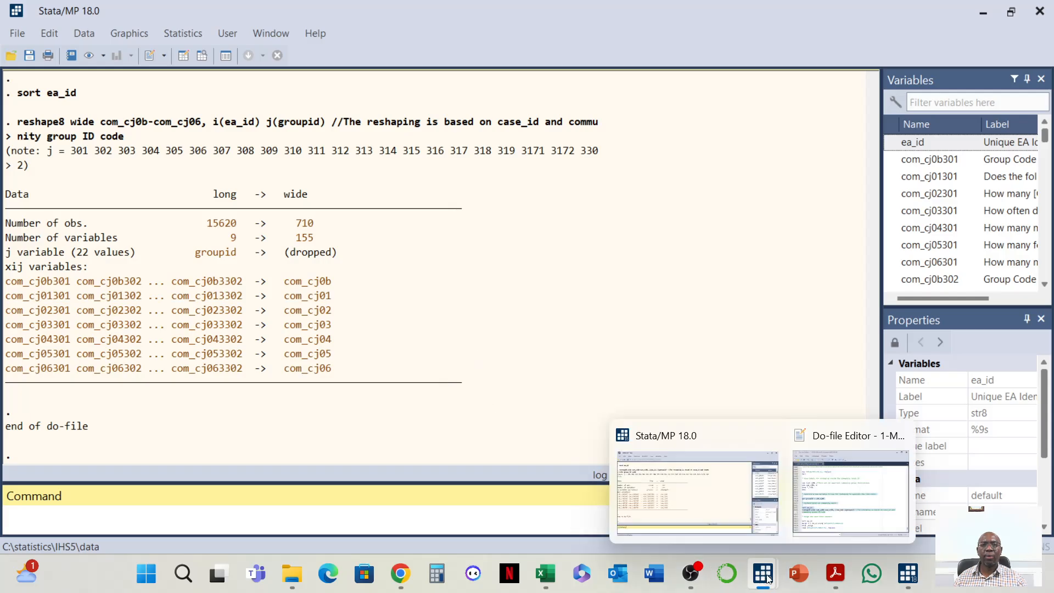
{"action": "left_click", "coordinate": [851, 491]}
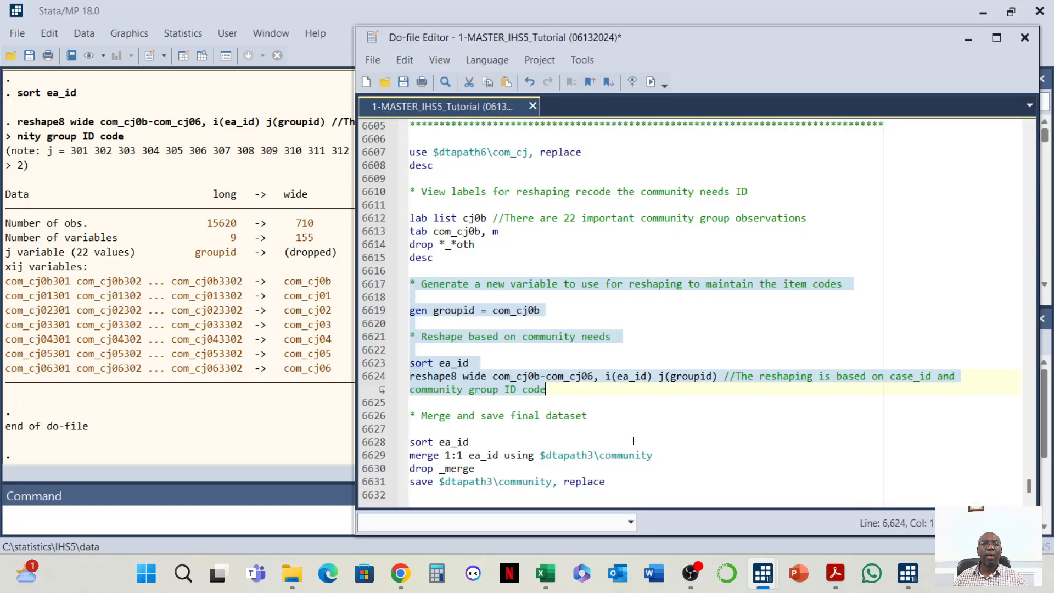
{"action": "triple_click", "coordinate": [409, 416]}
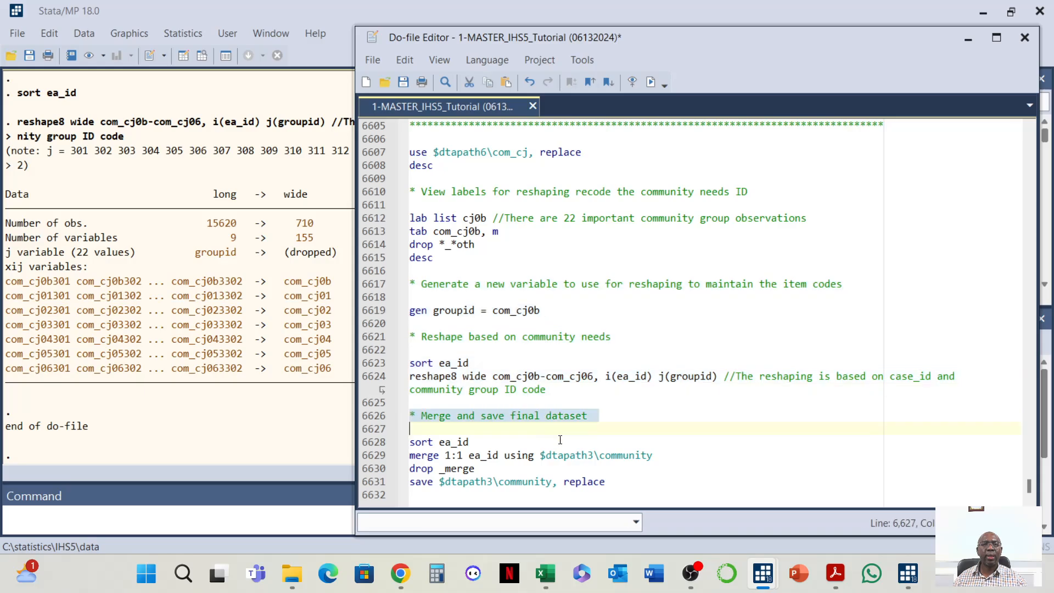
{"action": "left_click", "coordinate": [660, 481], "text": "shift"}
{"action": "left_click", "coordinate": [650, 82]}
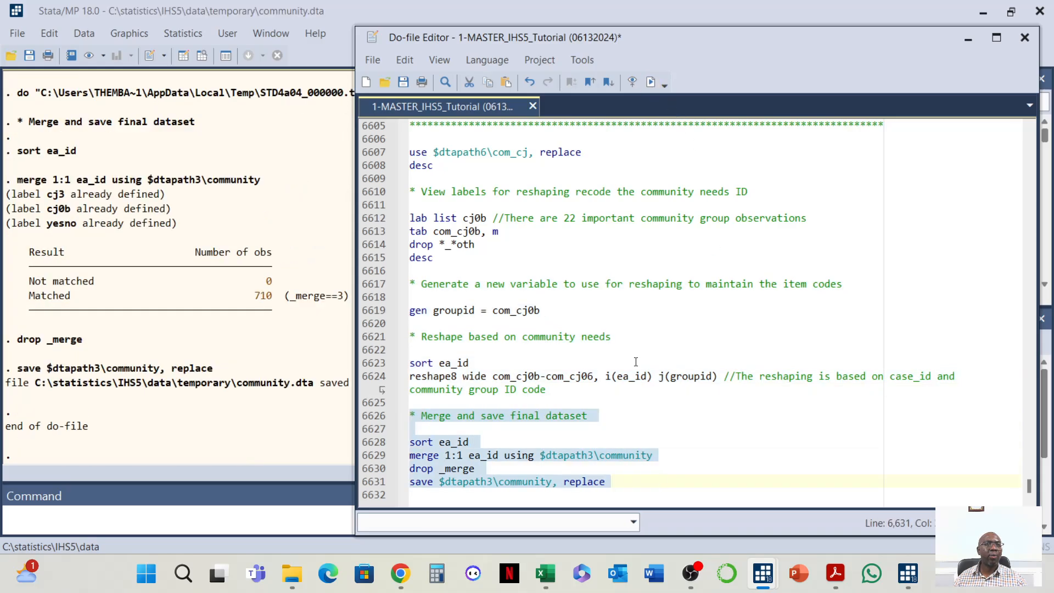
Add two blank lines after the Module CJ save command and paste the Module CK code block below them
{"action": "left_click", "coordinate": [645, 486]}
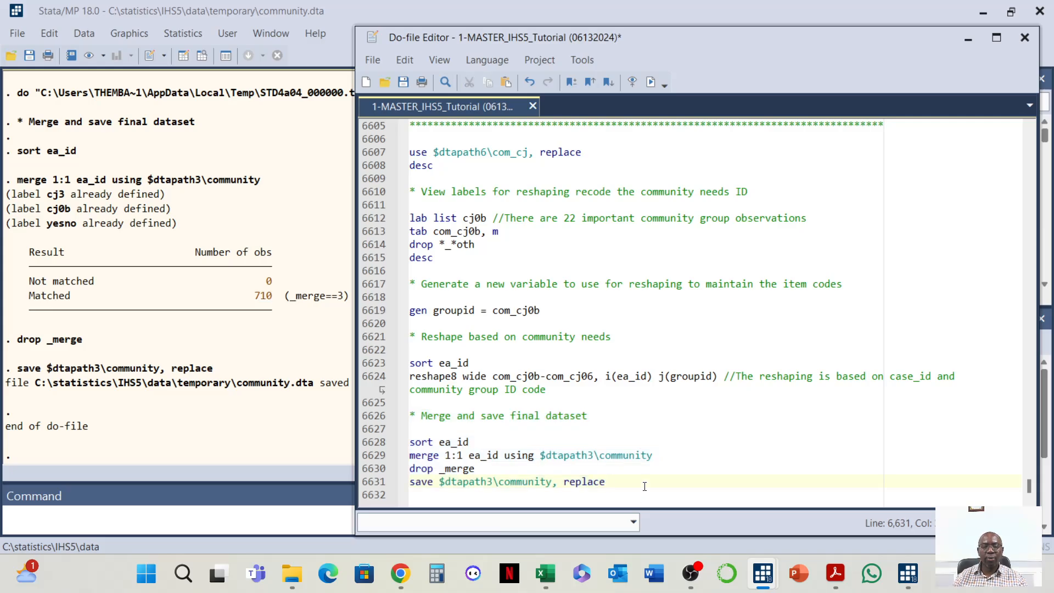
{"action": "key", "text": "Return"}
{"action": "key", "text": "Return"}
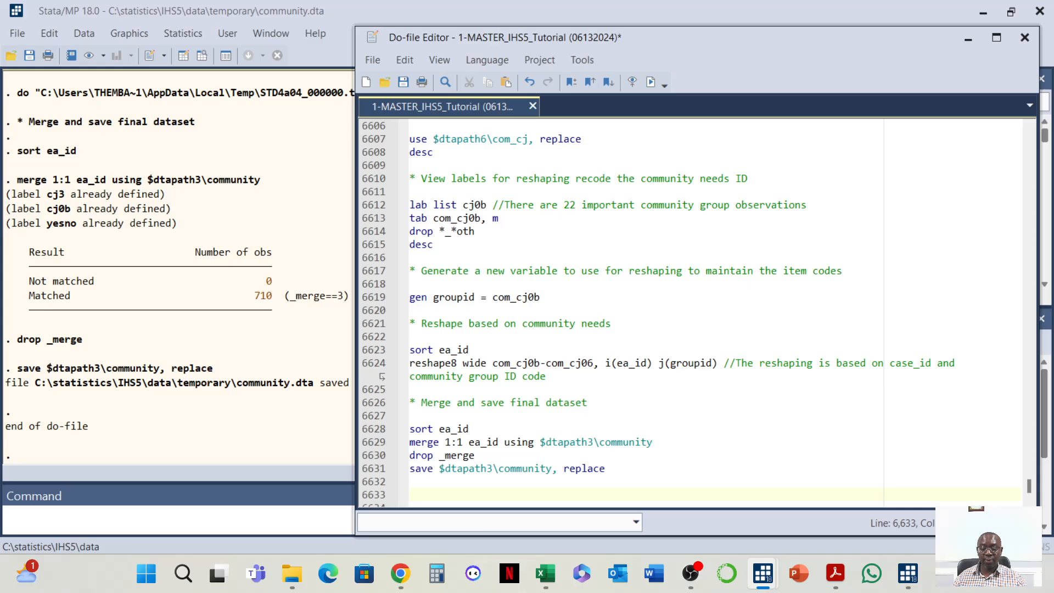
{"action": "key", "text": "alt+Tab"}
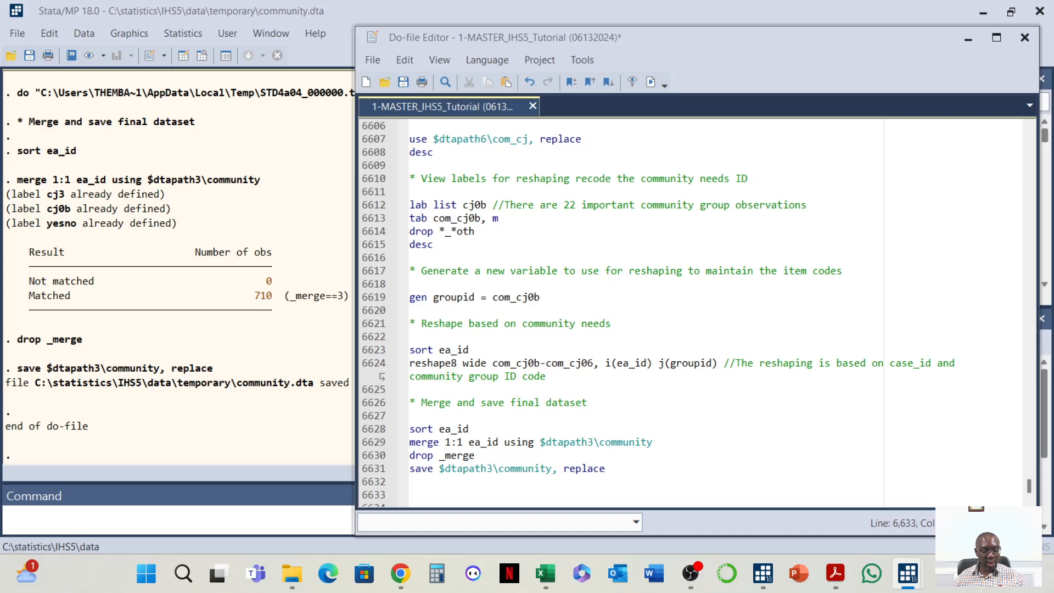
{"action": "scroll", "coordinate": [583, 396], "scroll_direction": "down", "scroll_amount": 1}
{"action": "left_click", "coordinate": [439, 477]}
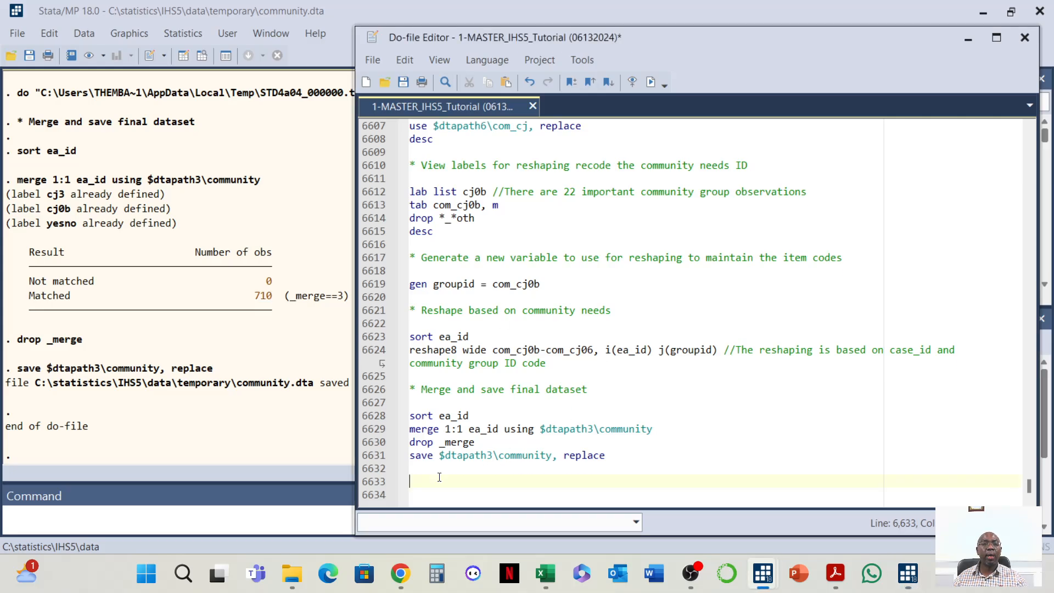
{"action": "key", "text": "ctrl+v"}
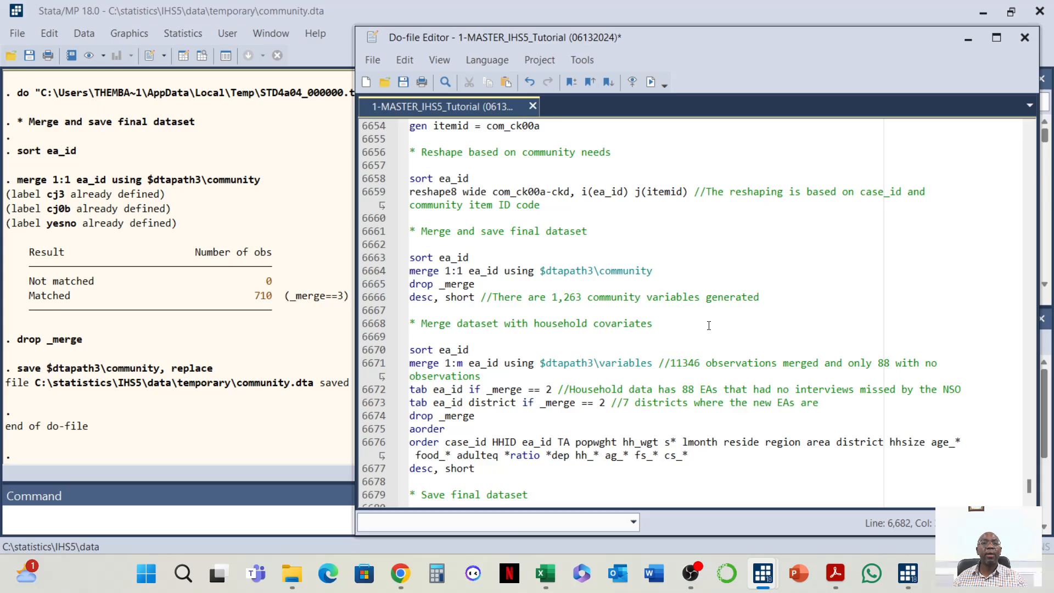
Run the Module CK header, use and describe commands to load the com_ck dataset
{"action": "scroll", "coordinate": [708, 326], "scroll_direction": "down", "scroll_amount": 1}
{"action": "scroll", "coordinate": [691, 341], "scroll_direction": "up", "scroll_amount": 10}
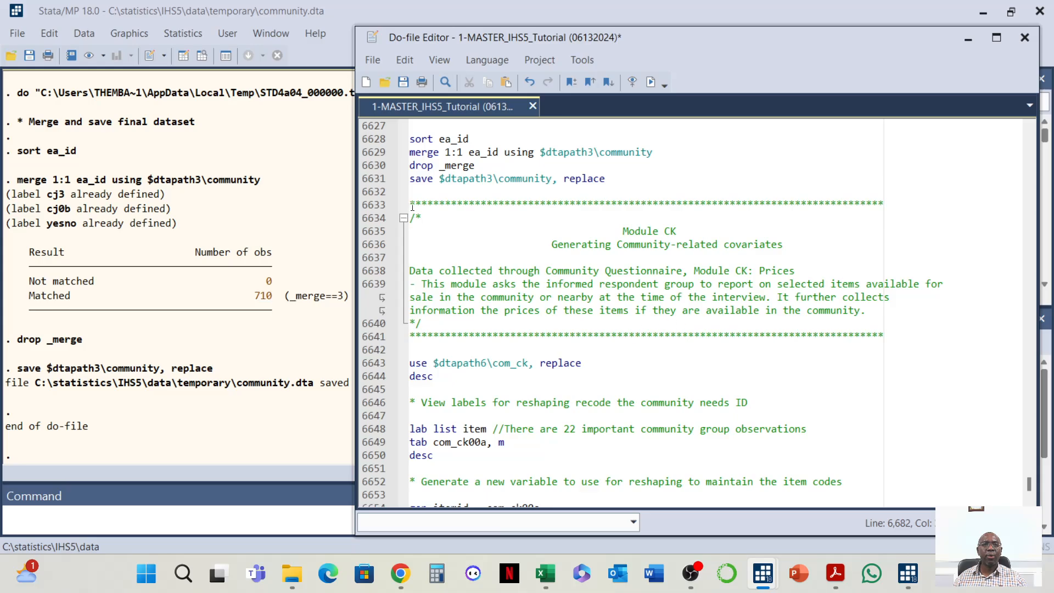
{"action": "left_click_drag", "start_coordinate": [412, 206], "coordinate": [590, 374]}
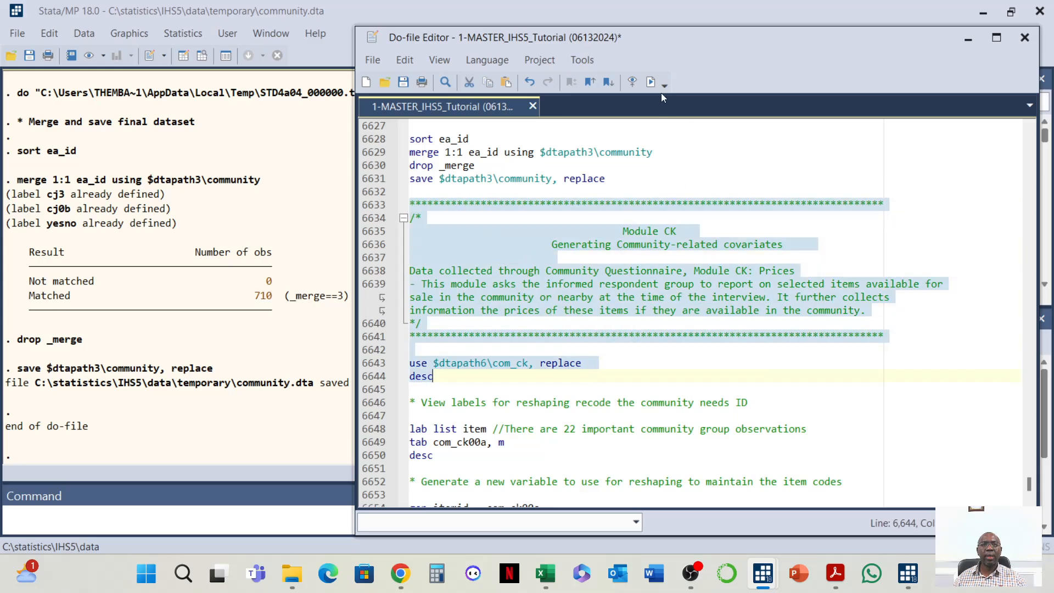
{"action": "left_click", "coordinate": [651, 82]}
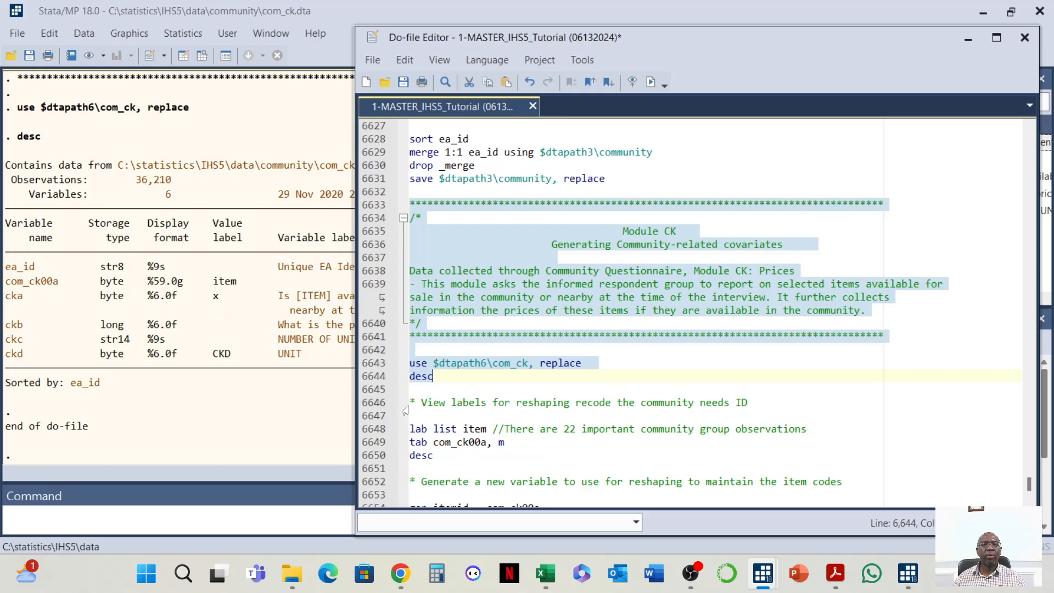
Run the item label list, com_ck00a tabulation and describe commands, and review the item tabulation output
{"action": "left_click_drag", "start_coordinate": [411, 402], "coordinate": [488, 451]}
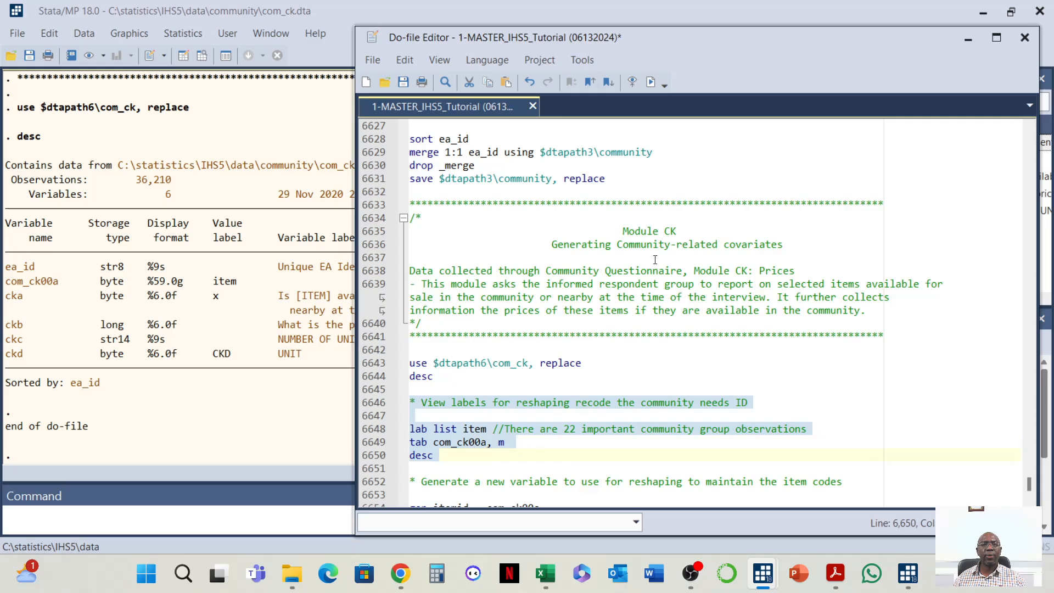
{"action": "left_click", "coordinate": [644, 82]}
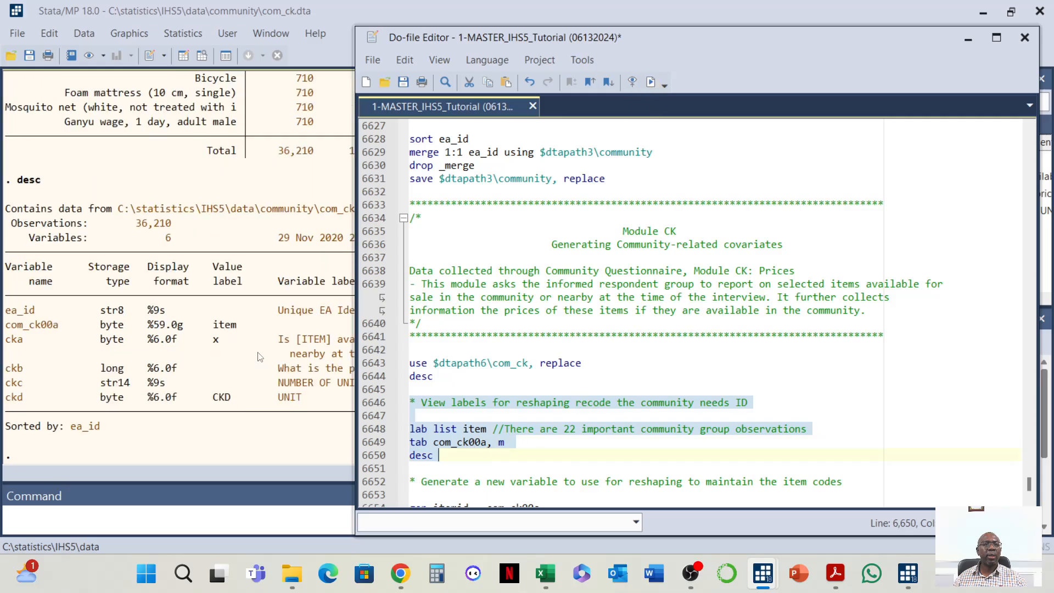
{"action": "scroll", "coordinate": [283, 206], "scroll_direction": "up", "scroll_amount": 5}
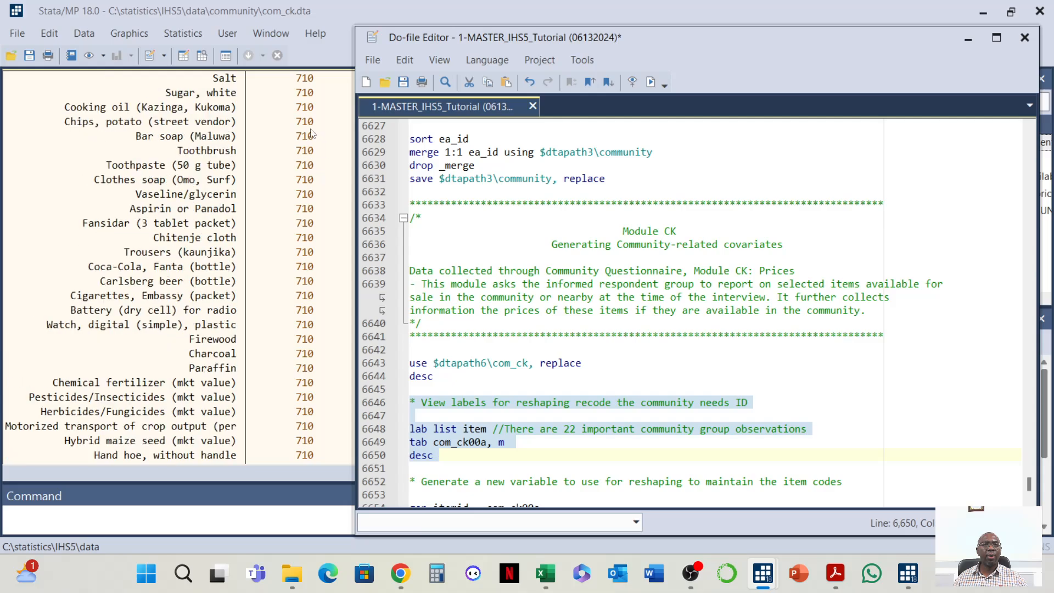
{"action": "scroll", "coordinate": [295, 163], "scroll_direction": "up", "scroll_amount": 4}
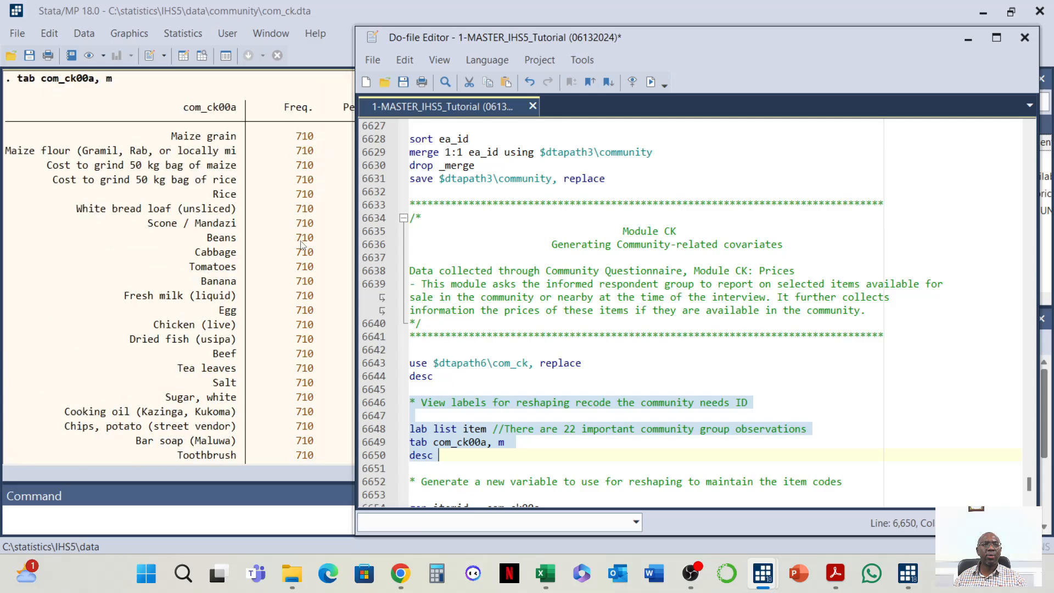
{"action": "scroll", "coordinate": [290, 264], "scroll_direction": "down", "scroll_amount": 10}
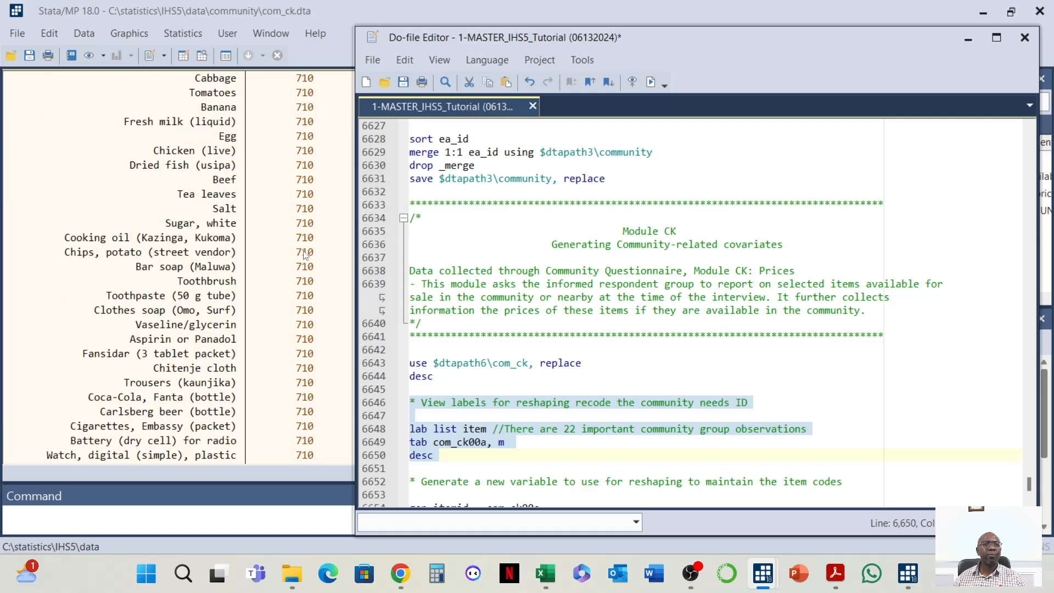
{"action": "scroll", "coordinate": [285, 277], "scroll_direction": "down", "scroll_amount": 5}
{"action": "scroll", "coordinate": [284, 283], "scroll_direction": "up", "scroll_amount": 14}
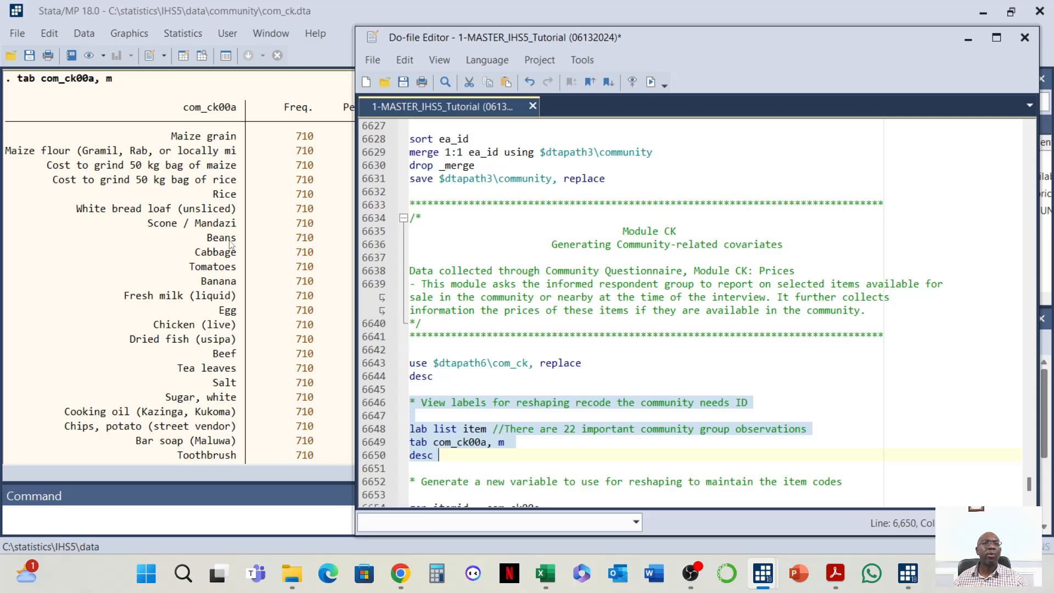
{"action": "scroll", "coordinate": [222, 373], "scroll_direction": "down", "scroll_amount": 8}
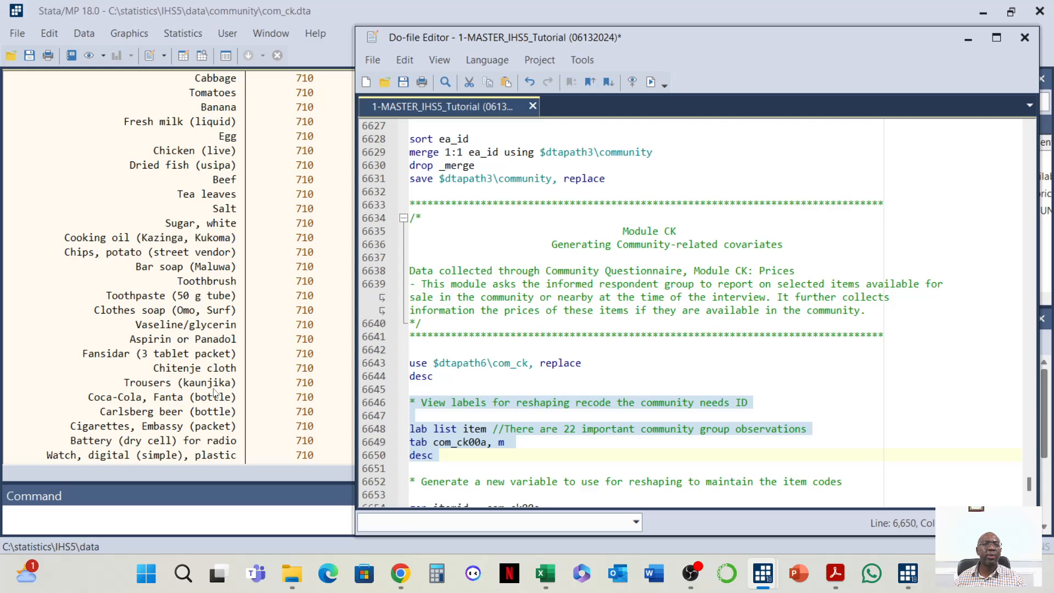
{"action": "scroll", "coordinate": [214, 398], "scroll_direction": "down", "scroll_amount": 4}
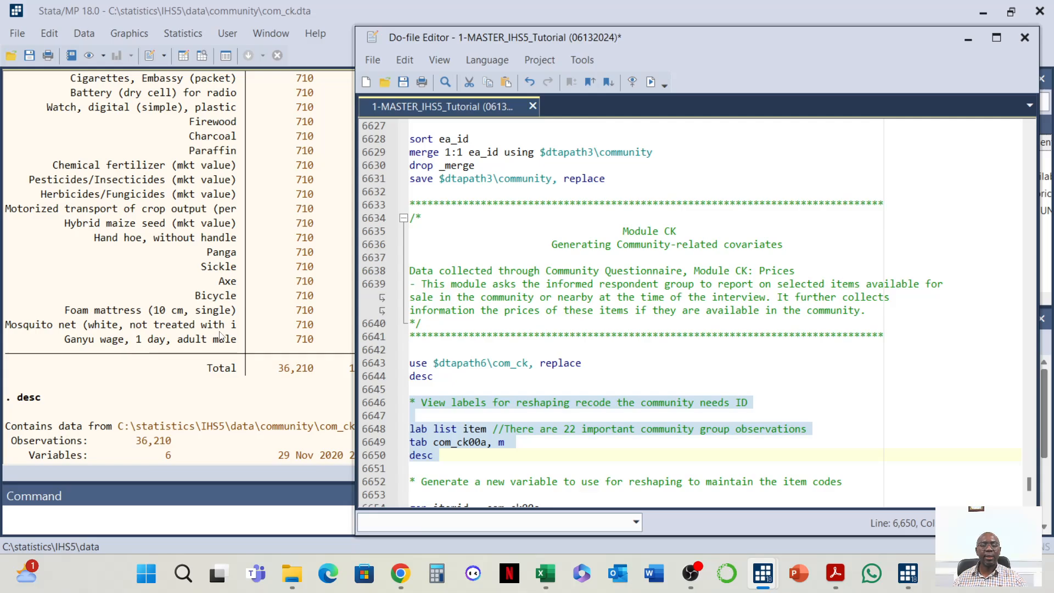
Run the gen itemid, sort and reshape8 wide commands to reshape com_ck by ea_id and itemid
{"action": "scroll", "coordinate": [423, 282], "scroll_direction": "down", "scroll_amount": 5}
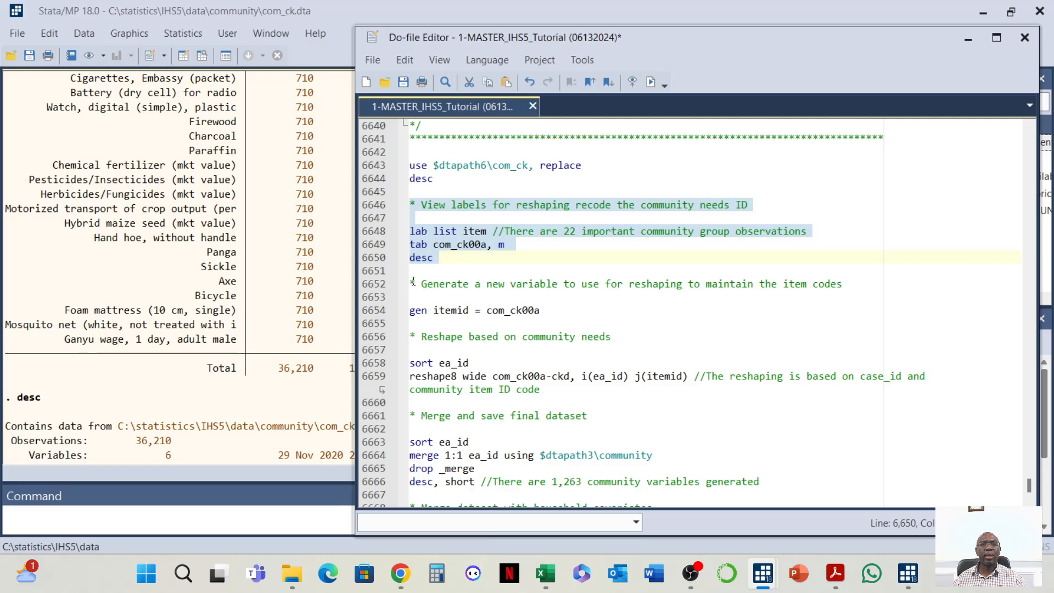
{"action": "left_click_drag", "start_coordinate": [410, 283], "coordinate": [653, 391]}
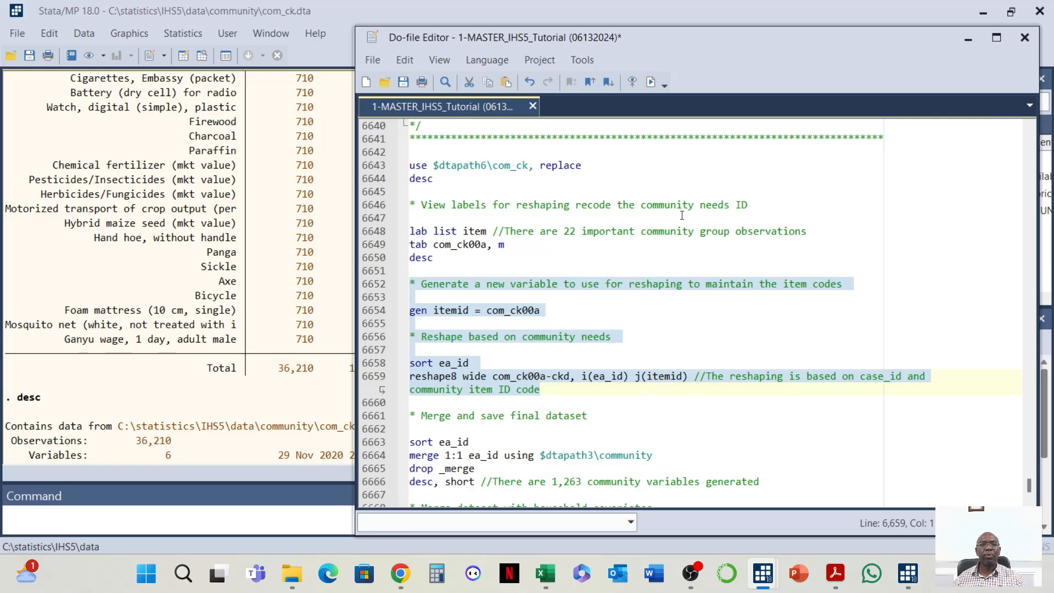
{"action": "left_click", "coordinate": [651, 82]}
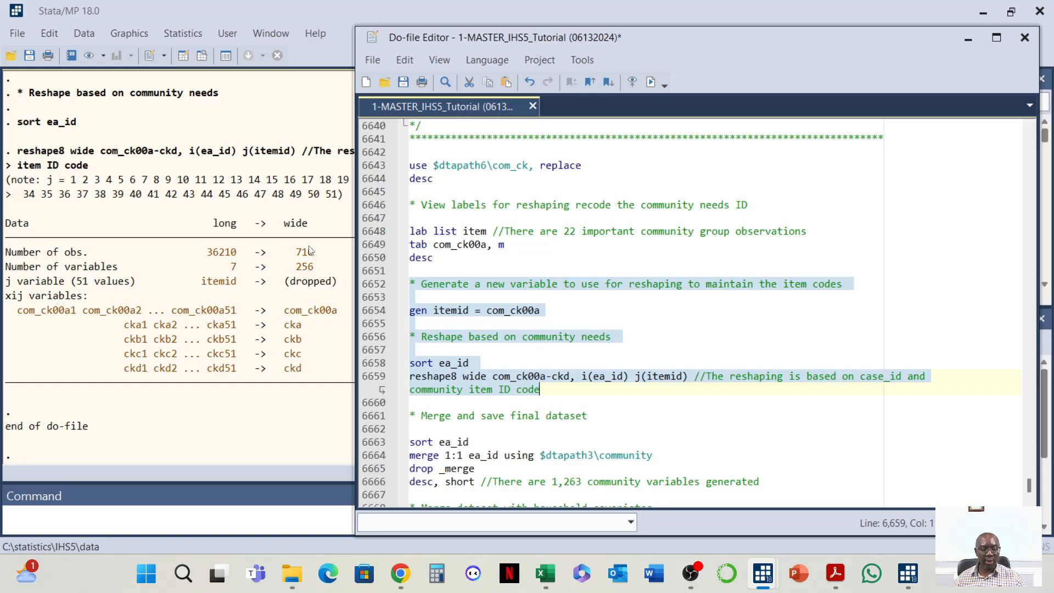
Run the Module CK sort, merge 1:1 on ea_id, drop _merge and desc, short commands
{"action": "scroll", "coordinate": [542, 357], "scroll_direction": "down", "scroll_amount": 2}
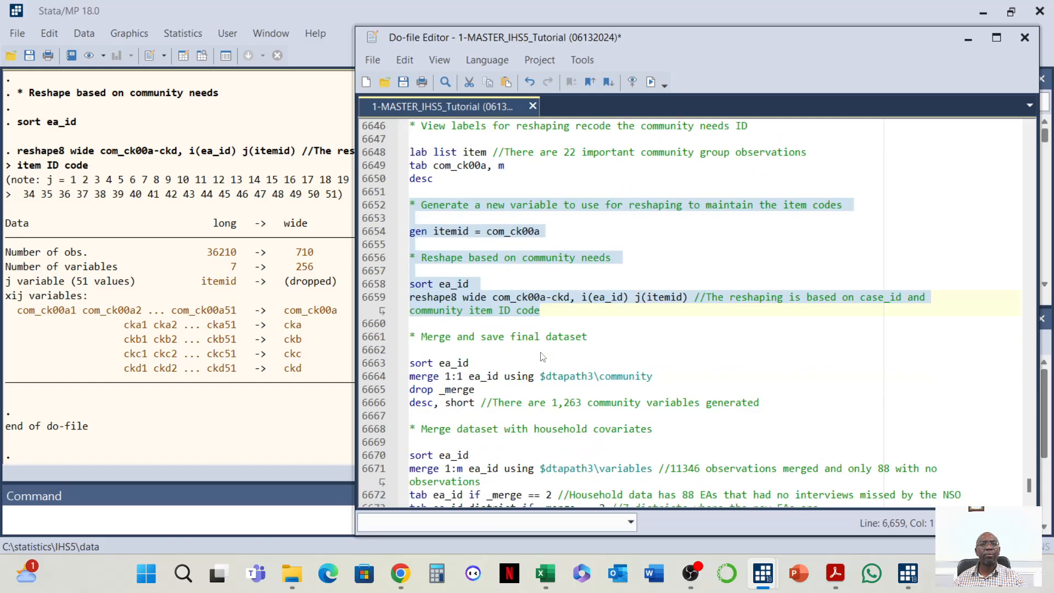
{"action": "left_click", "coordinate": [409, 335]}
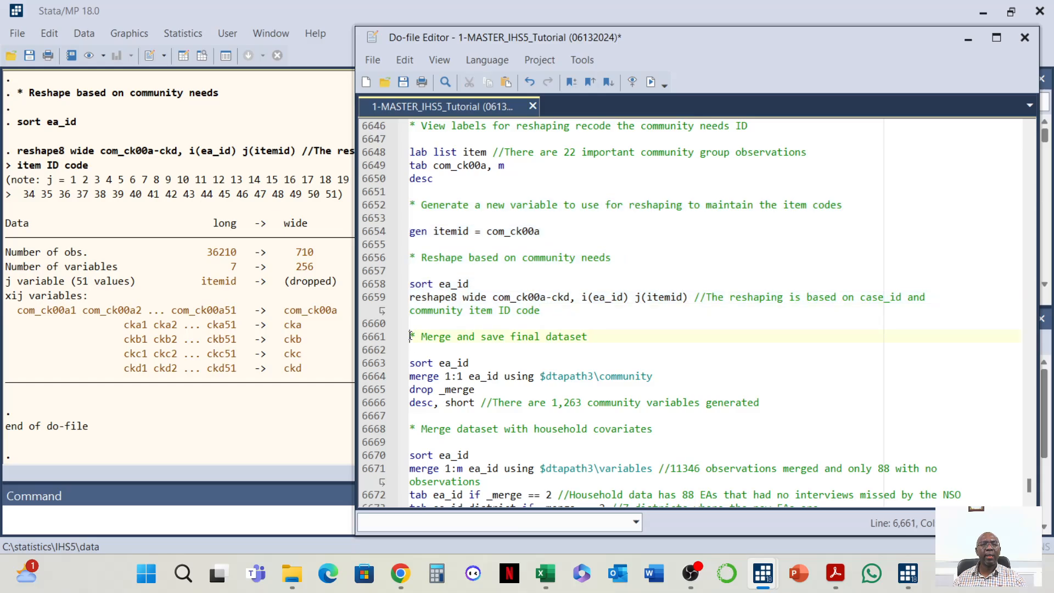
{"action": "left_click_drag", "start_coordinate": [409, 335], "coordinate": [648, 348]}
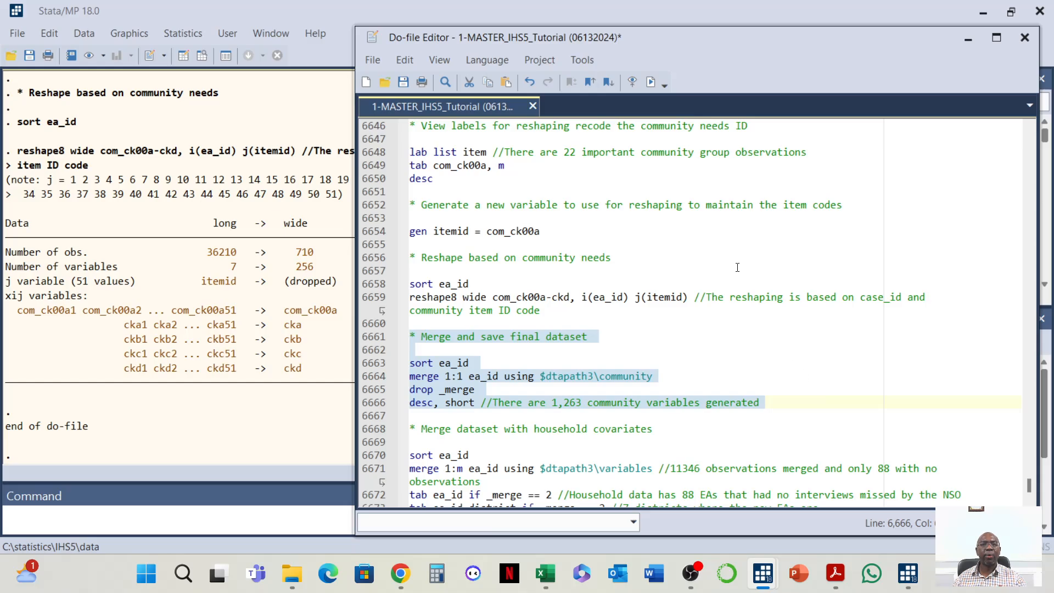
{"action": "left_click", "coordinate": [650, 82]}
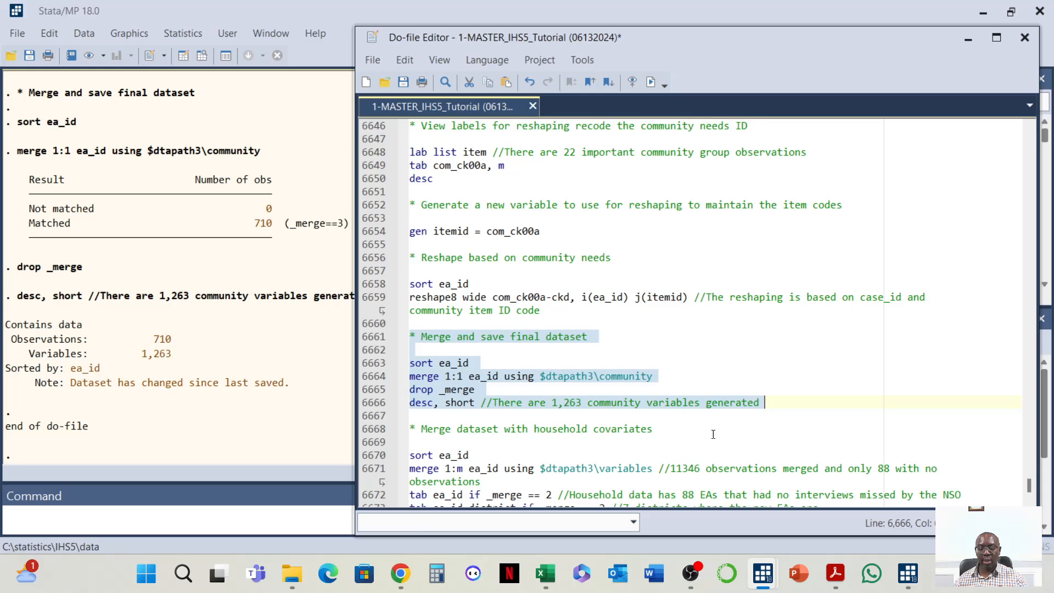
Run the household covariates header, sort ea_id and merge 1:m ea_id using $dtapath3\variables commands
{"action": "scroll", "coordinate": [714, 435], "scroll_direction": "down", "scroll_amount": 3}
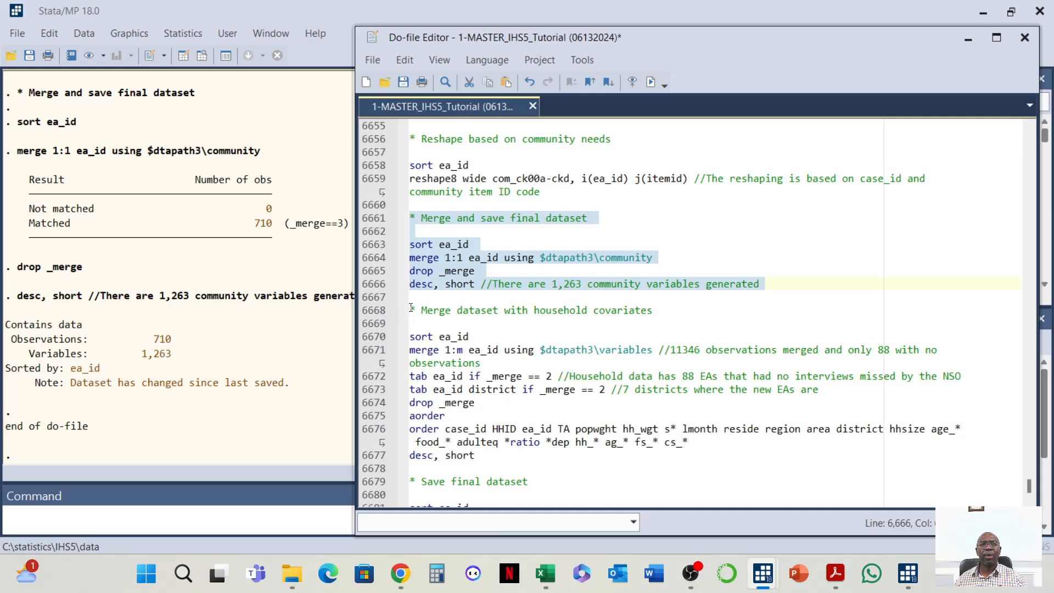
{"action": "left_click_drag", "start_coordinate": [411, 309], "coordinate": [487, 363]}
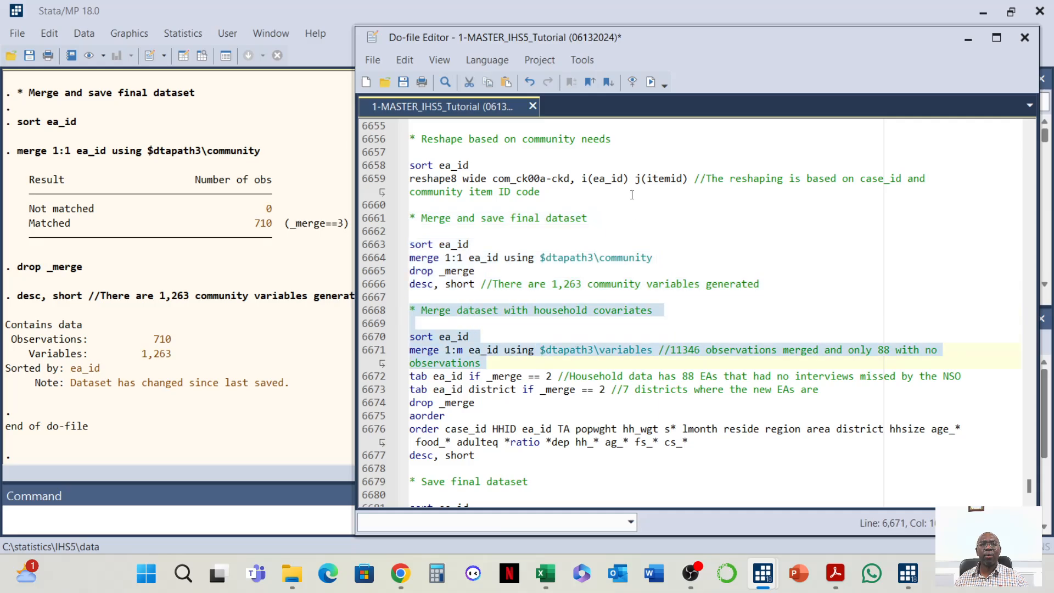
{"action": "left_click", "coordinate": [651, 82]}
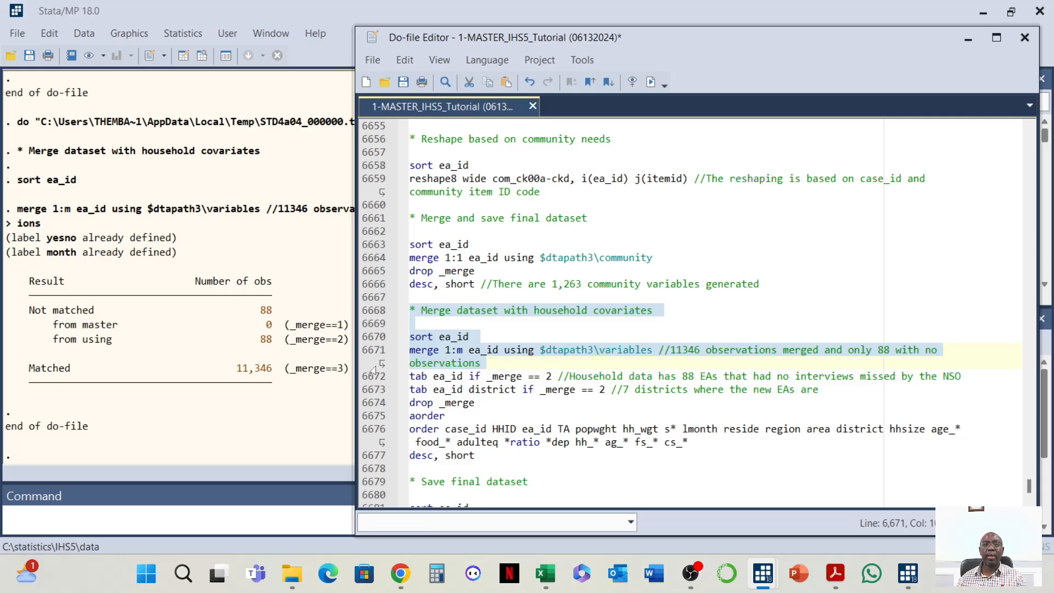
Run the tabulations of ea_id and of ea_id by district for _merge == 2, and review the district table output
{"action": "triple_click", "coordinate": [433, 377]}
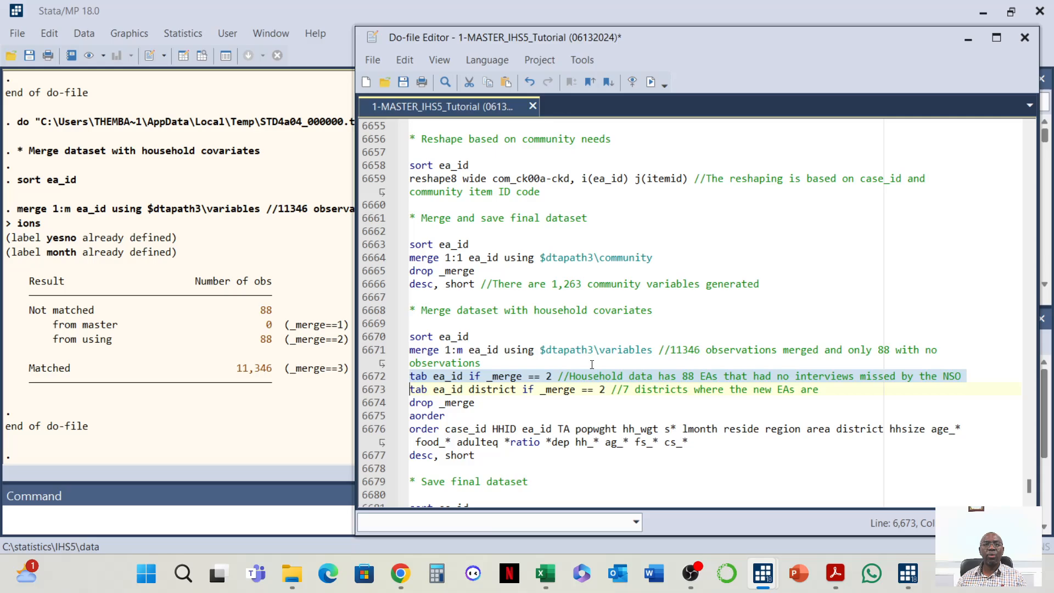
{"action": "left_click", "coordinate": [657, 89]}
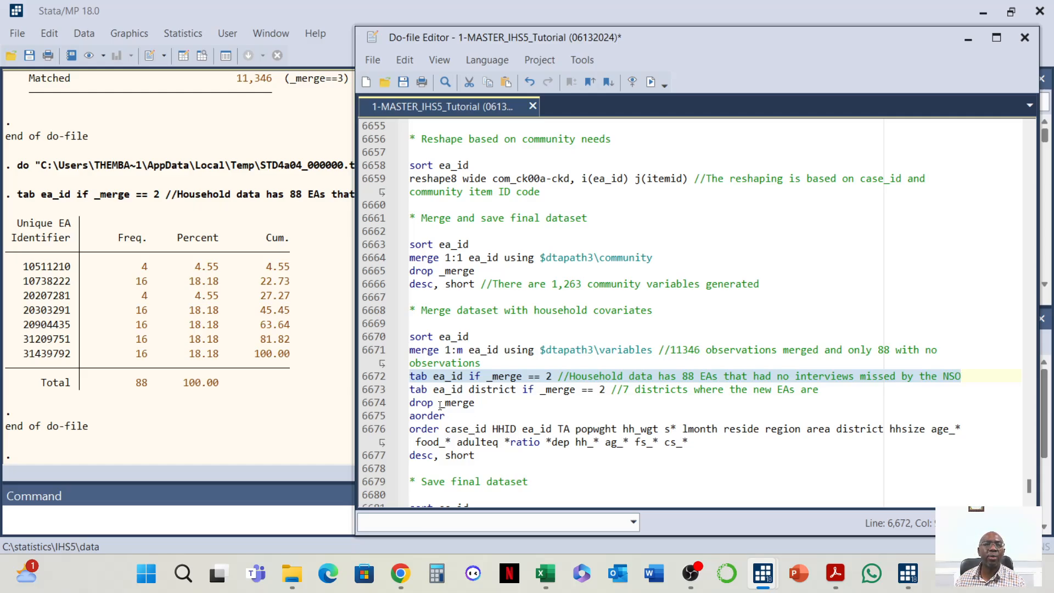
{"action": "triple_click", "coordinate": [424, 393]}
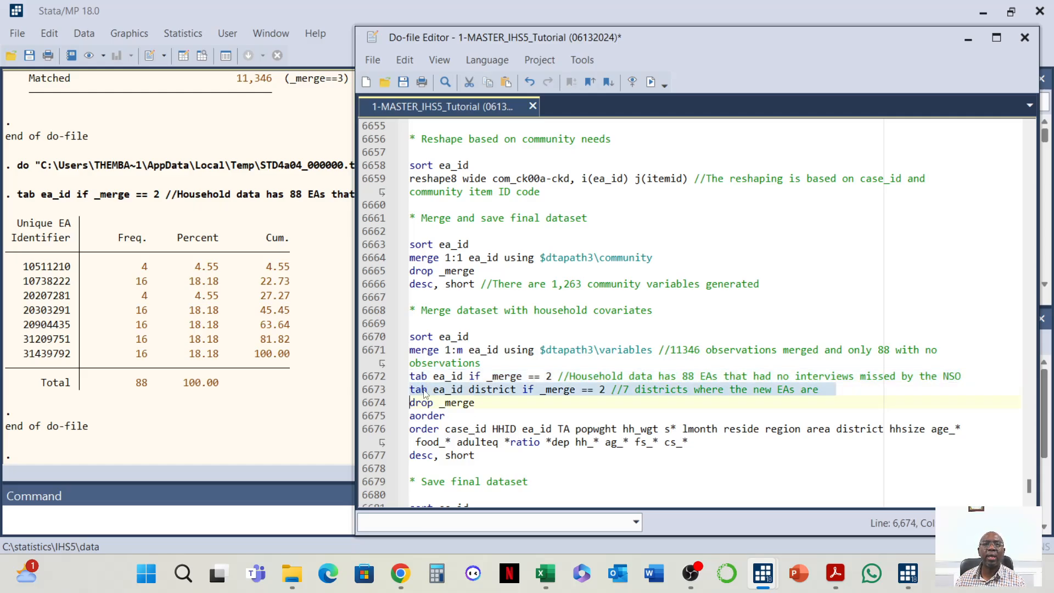
{"action": "left_click", "coordinate": [650, 82]}
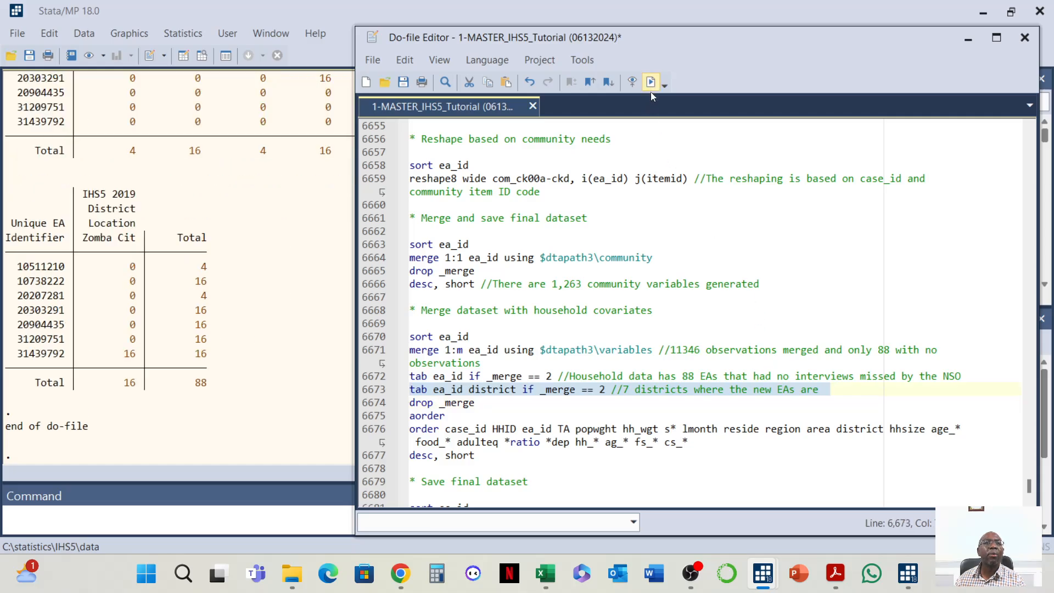
{"action": "scroll", "coordinate": [206, 405], "scroll_direction": "up", "scroll_amount": 5}
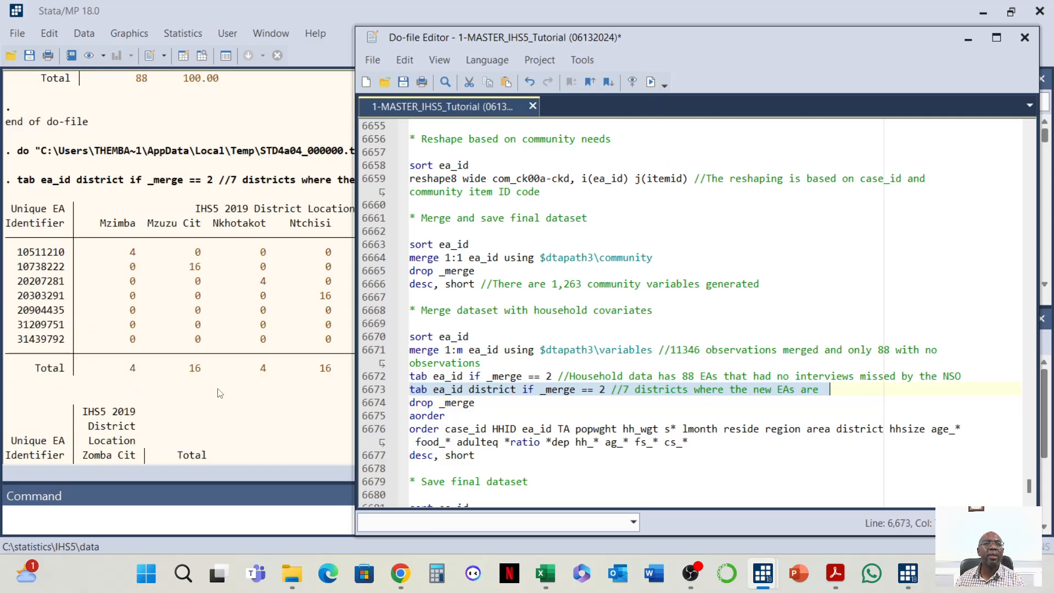
{"action": "left_click", "coordinate": [259, 468]}
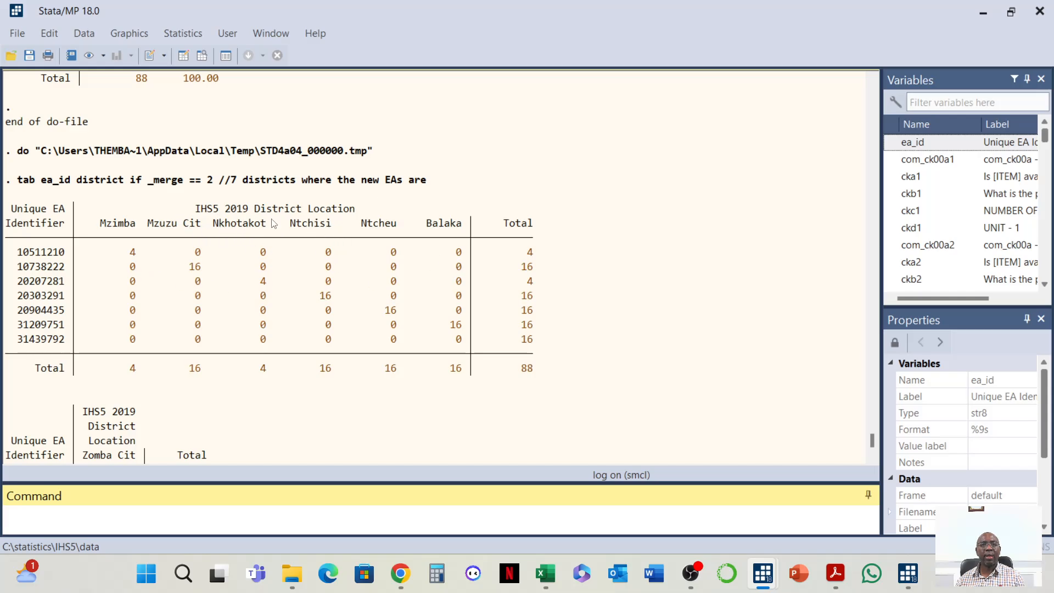
{"action": "scroll", "coordinate": [420, 256], "scroll_direction": "down", "scroll_amount": 2}
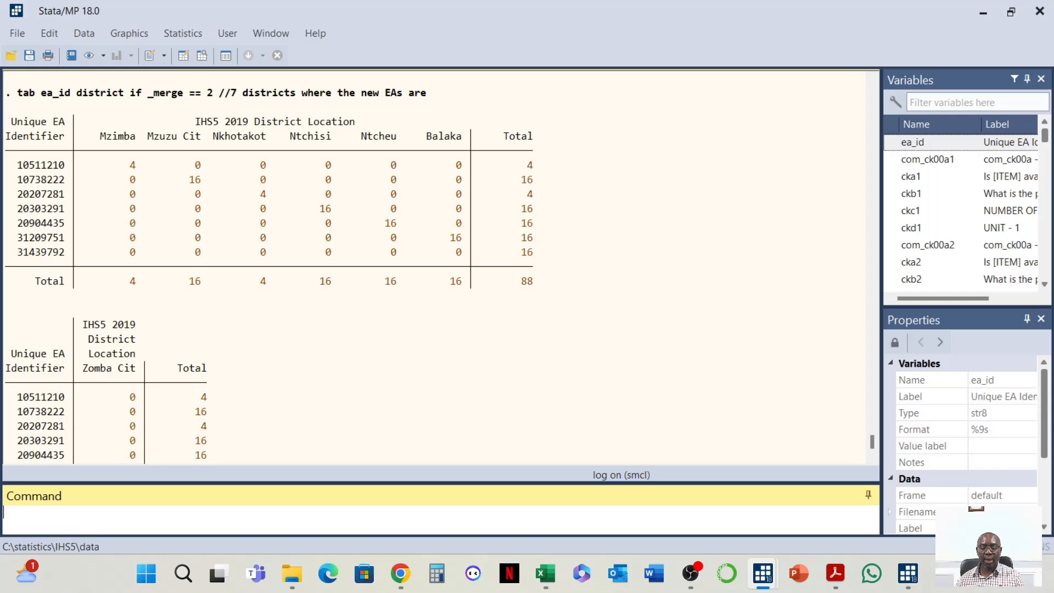
{"action": "key", "text": "alt+Tab"}
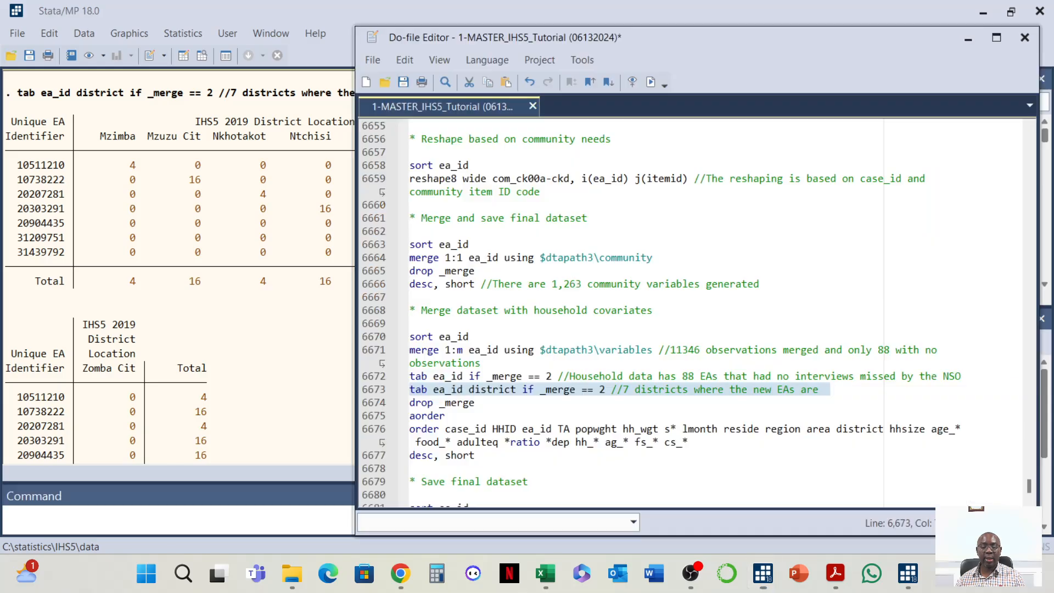
Run drop _merge and change the cs_* wildcard to com_* at the end of the order command
{"action": "triple_click", "coordinate": [422, 403]}
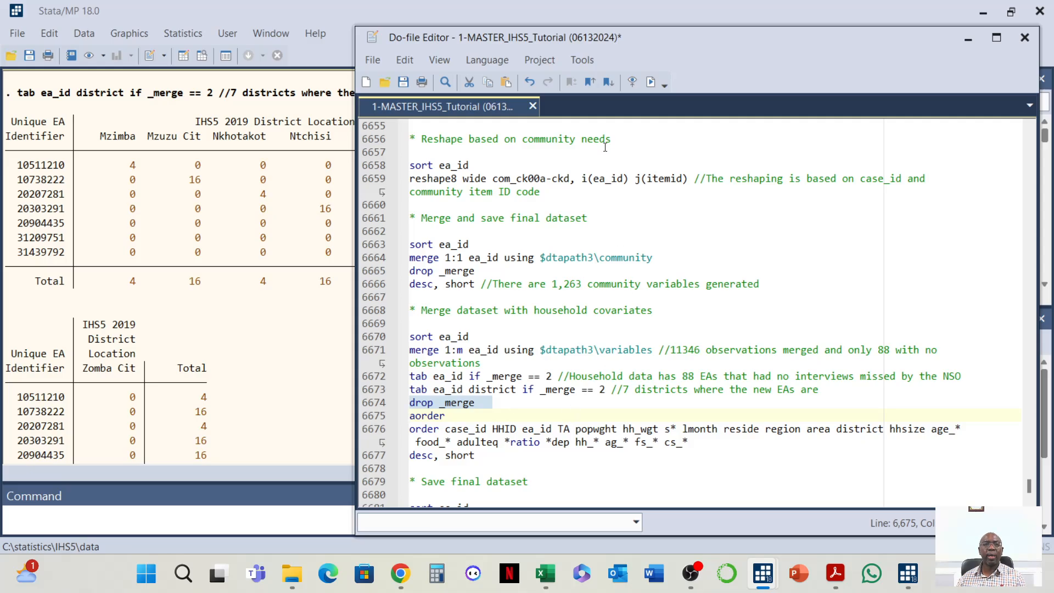
{"action": "left_click", "coordinate": [651, 83]}
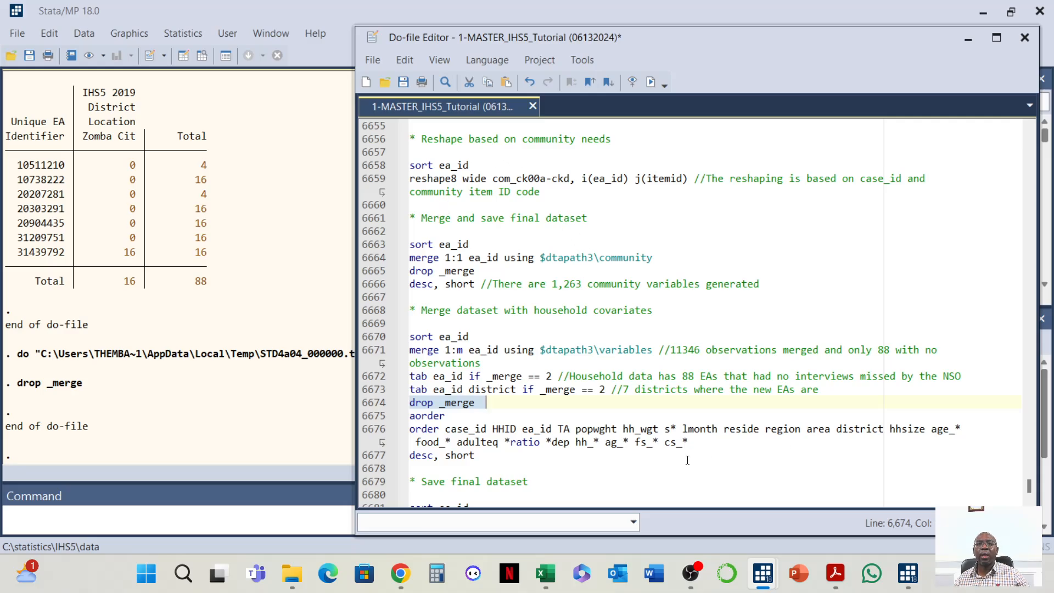
{"action": "left_click", "coordinate": [677, 442]}
{"action": "key", "text": "BackSpace"}
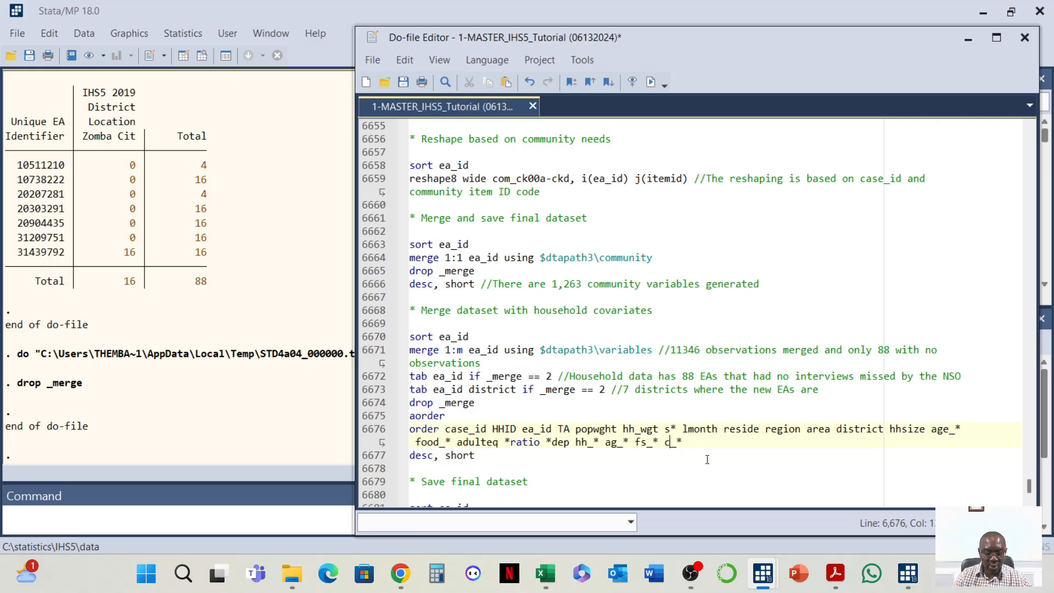
{"action": "type", "text": "om"}
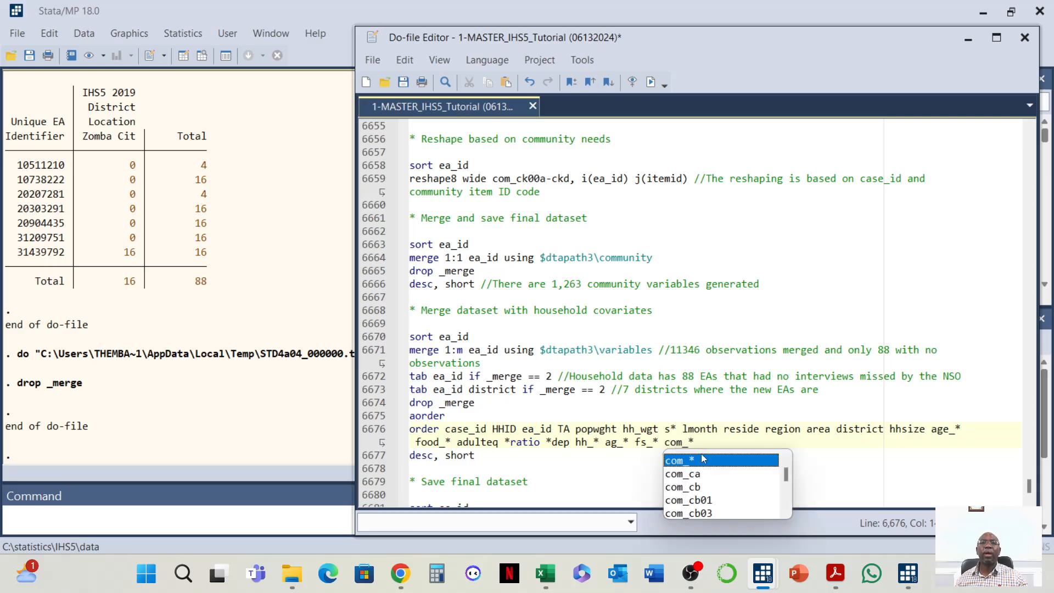
{"action": "key", "text": "Escape"}
Run the aorder, order and desc, short commands for the merged household dataset
{"action": "scroll", "coordinate": [557, 351], "scroll_direction": "up", "scroll_amount": 4}
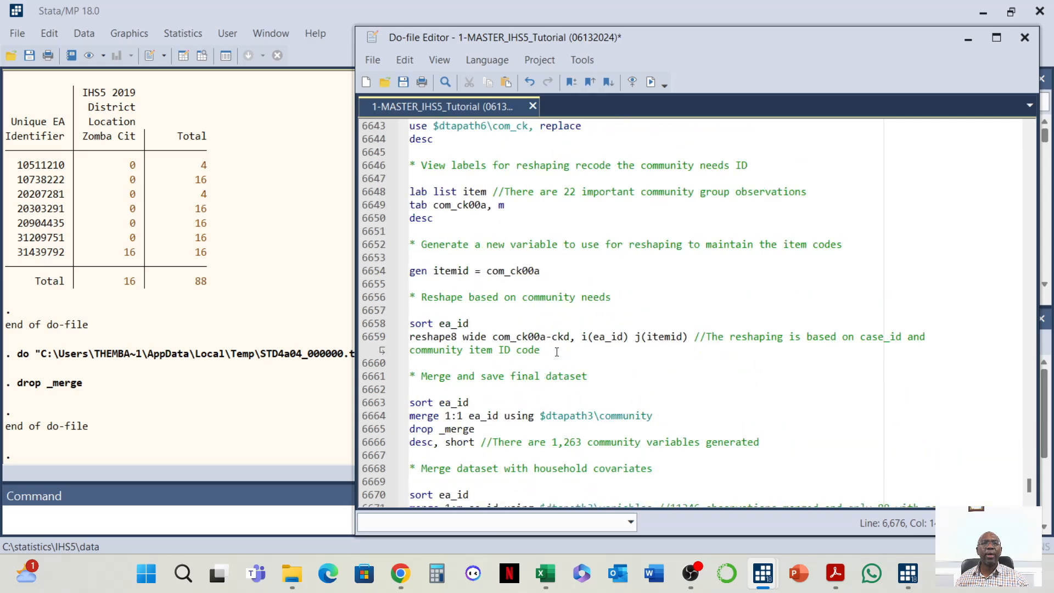
{"action": "scroll", "coordinate": [510, 310], "scroll_direction": "down", "scroll_amount": 3}
{"action": "scroll", "coordinate": [521, 355], "scroll_direction": "up", "scroll_amount": 12}
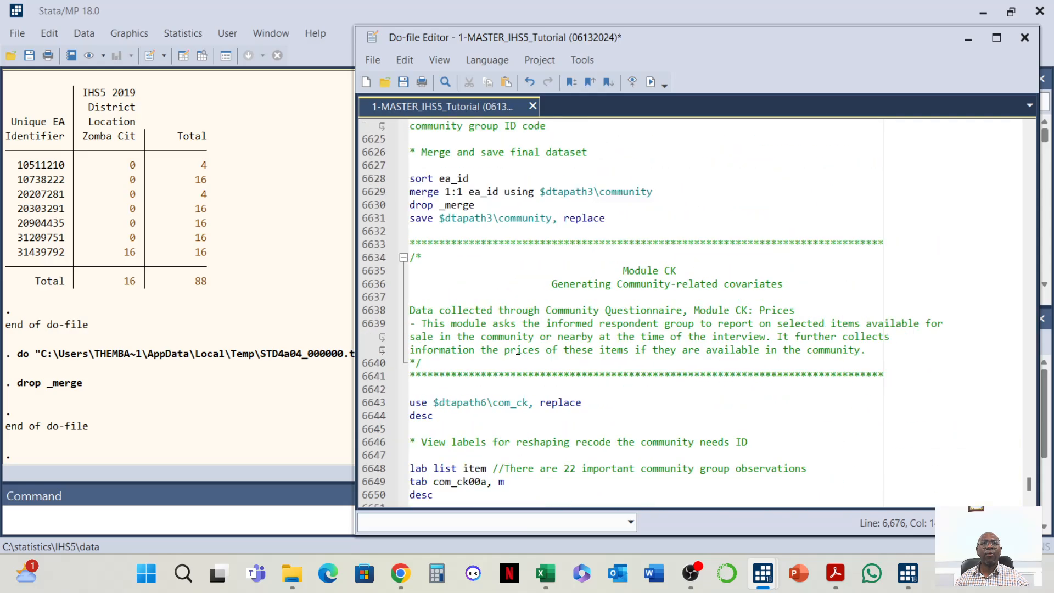
{"action": "scroll", "coordinate": [521, 355], "scroll_direction": "down", "scroll_amount": 14}
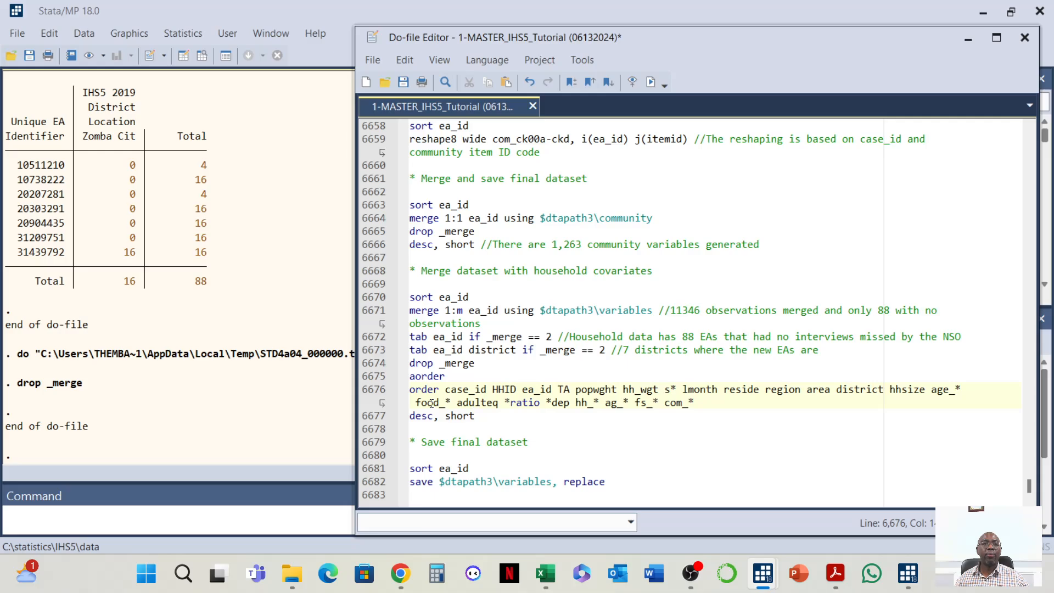
{"action": "left_click", "coordinate": [410, 376]}
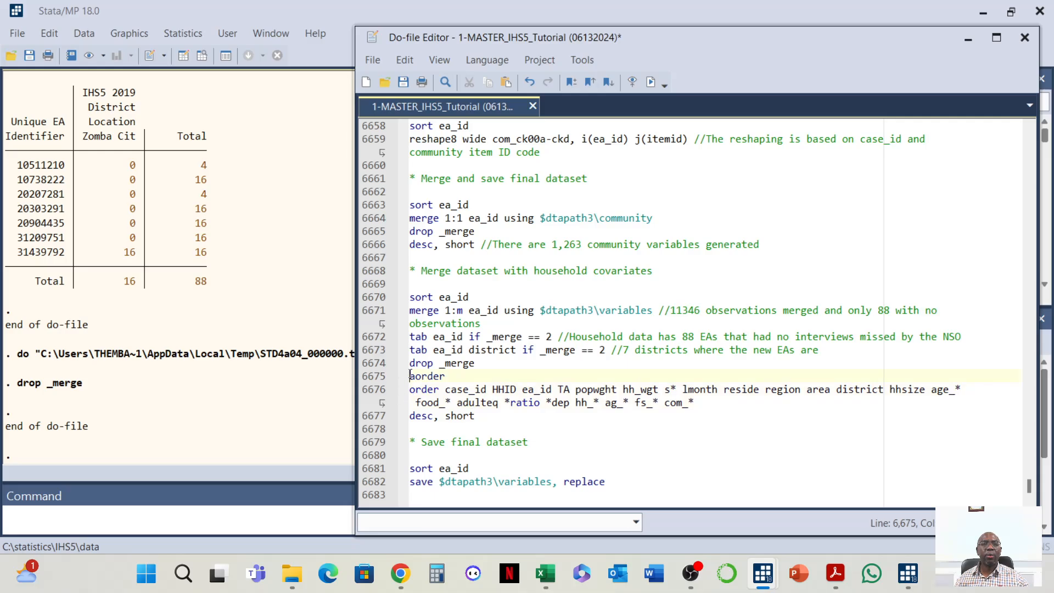
{"action": "left_click_drag", "start_coordinate": [410, 376], "coordinate": [649, 412]}
{"action": "left_click", "coordinate": [652, 82]}
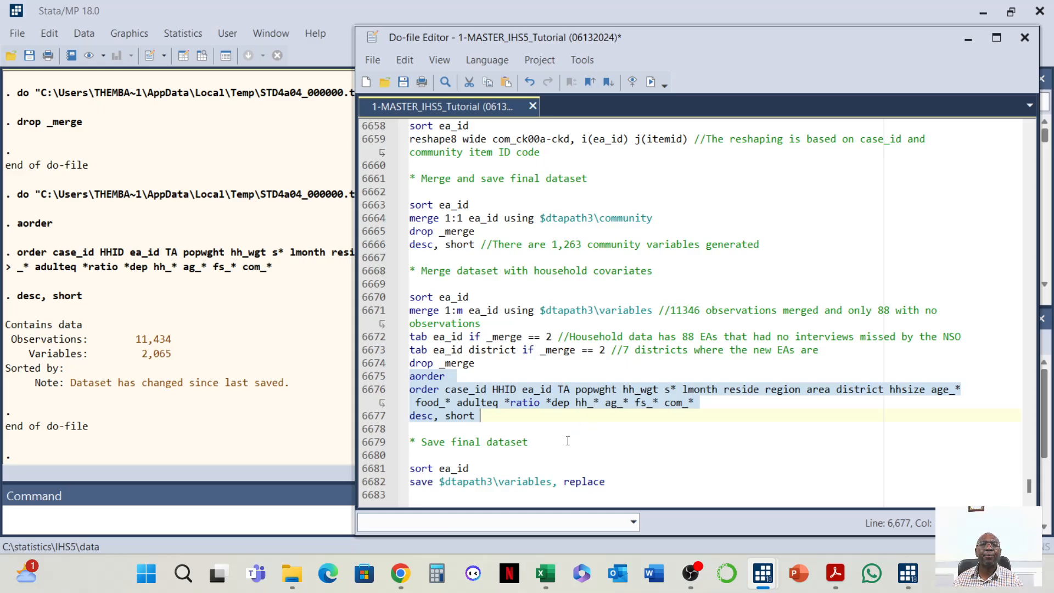
Run the Save final dataset block: sort ea_id and save $dtapath3\variables, replace
{"action": "left_click", "coordinate": [540, 440]}
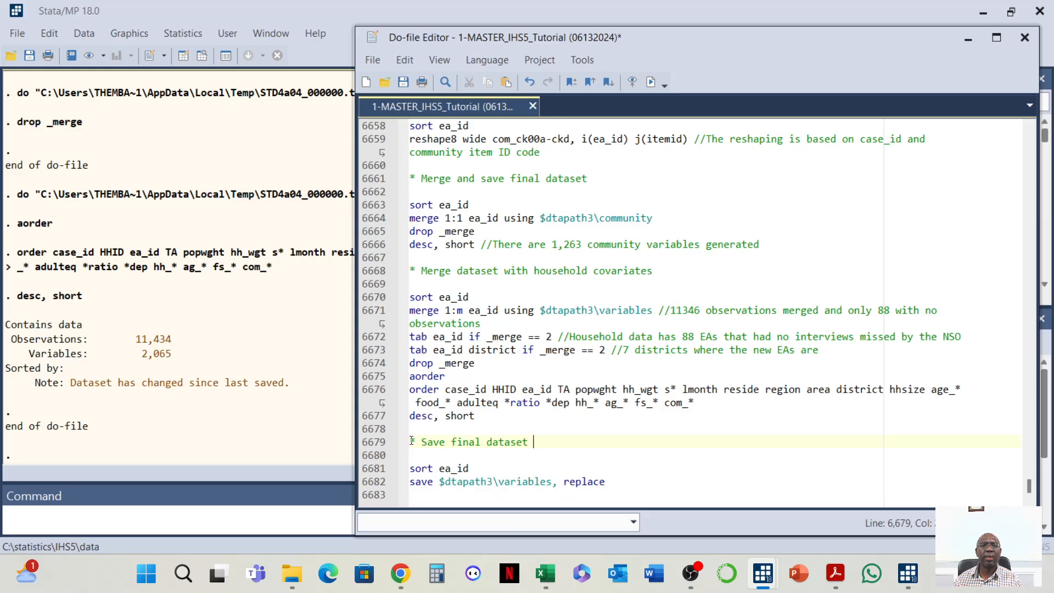
{"action": "left_click_drag", "start_coordinate": [409, 442], "coordinate": [697, 477]}
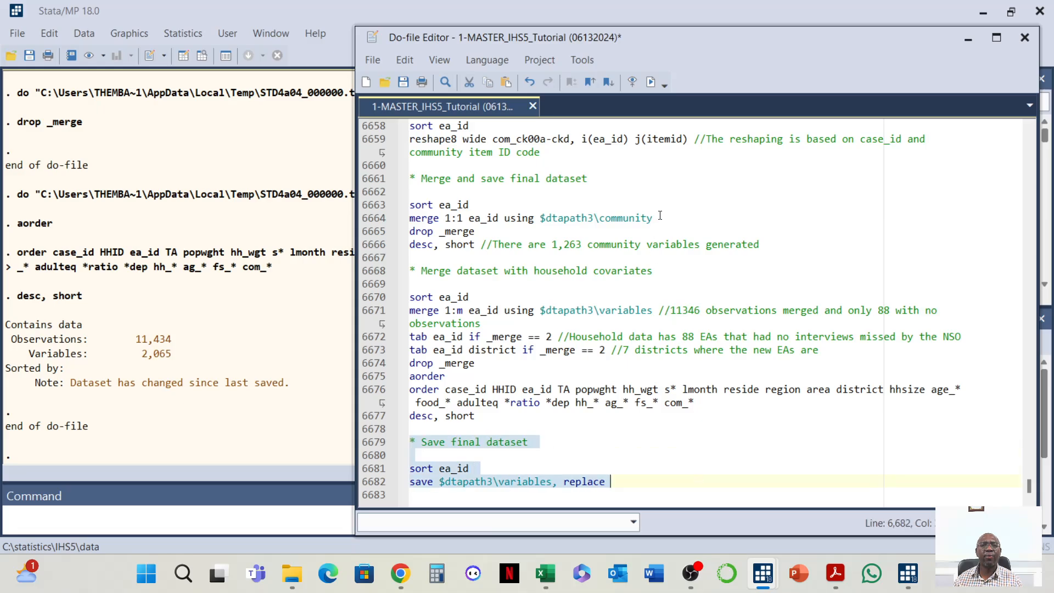
{"action": "left_click", "coordinate": [650, 83]}
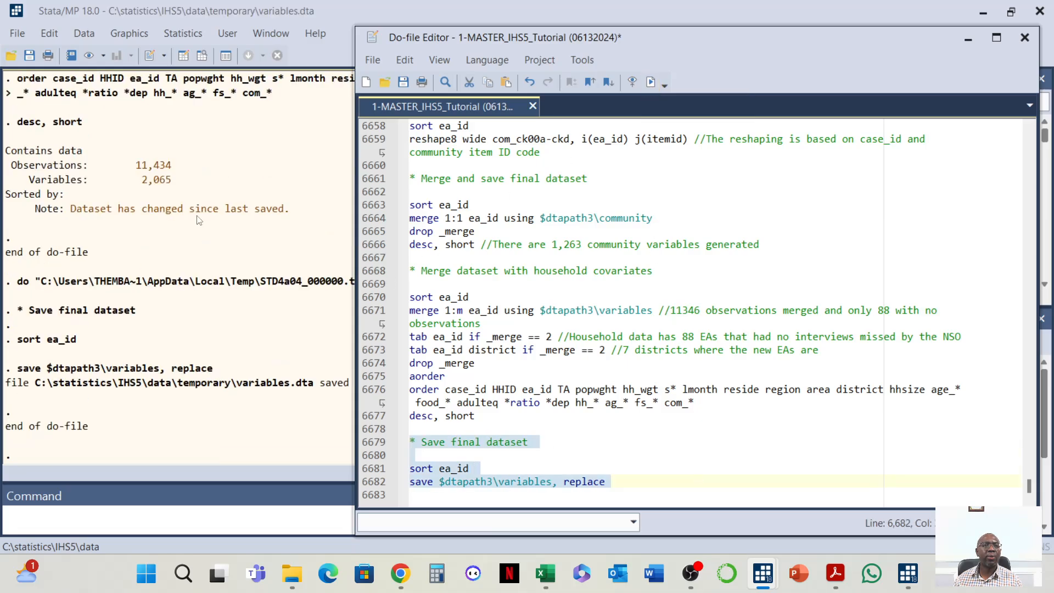
{"action": "left_click", "coordinate": [616, 482]}
{"action": "left_click", "coordinate": [615, 496]}
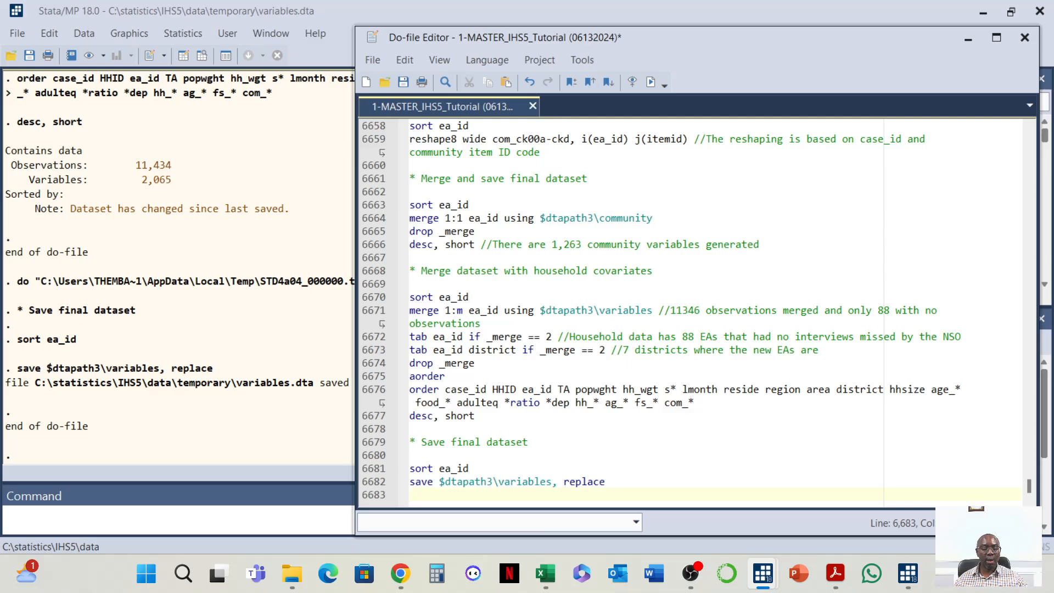
{"action": "key", "text": "alt+Tab"}
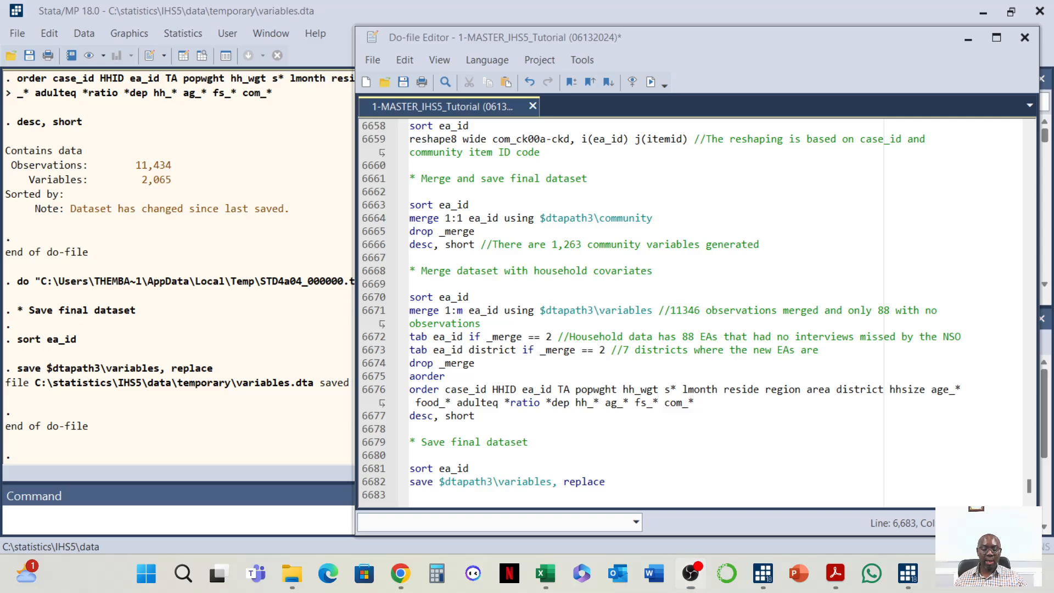
{"action": "key", "text": "alt+Tab"}
{"action": "key", "text": "alt+Tab"}
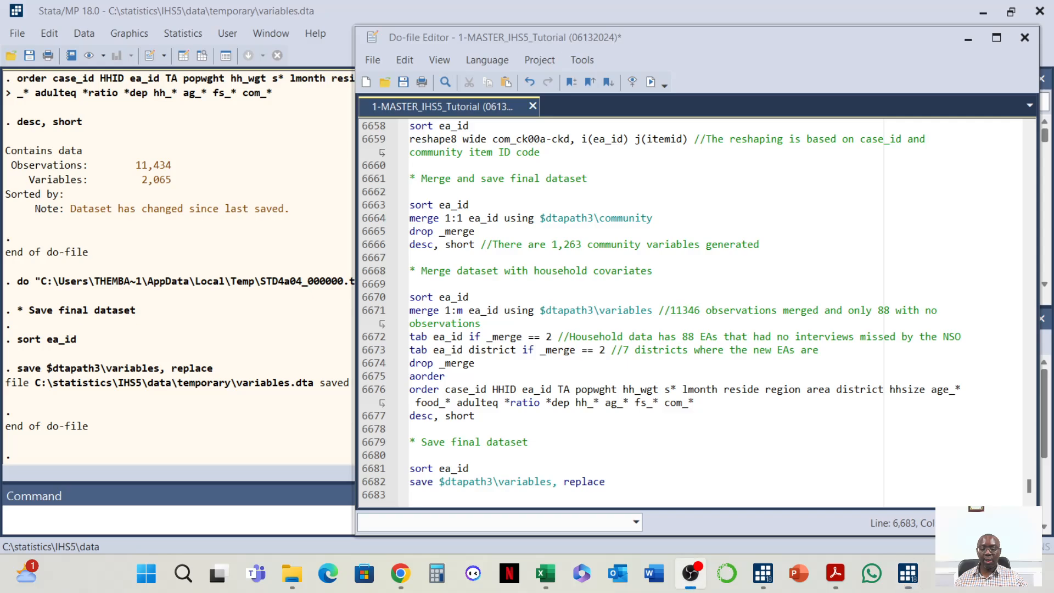